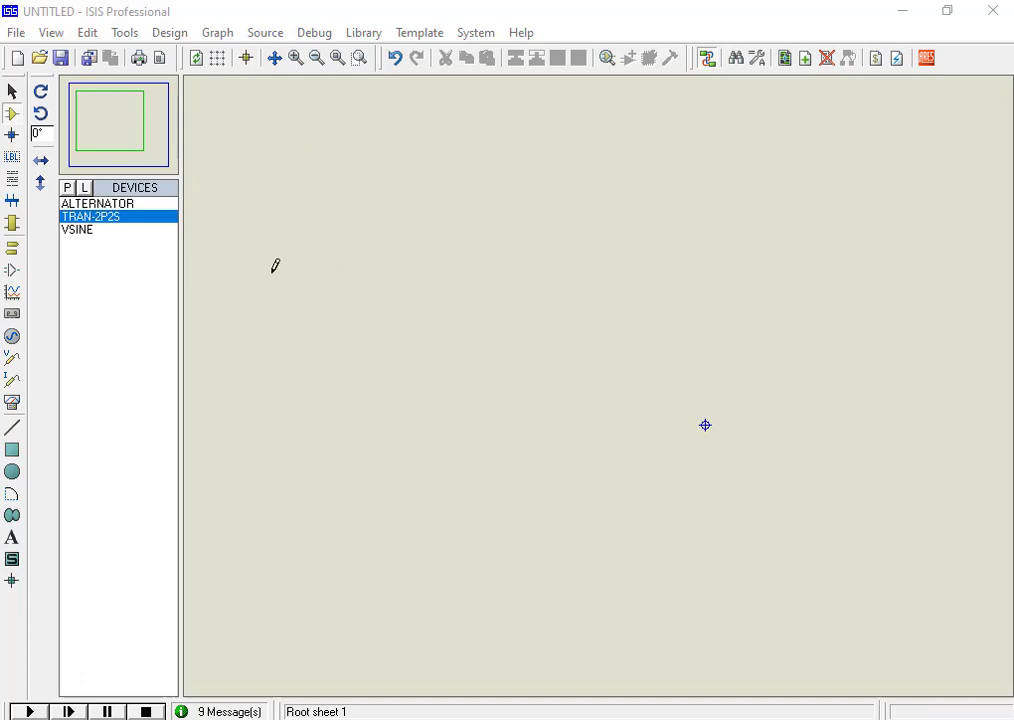
Search the device library for 'transformer' and select the TRAN-2P2S simple transformer
left_click(67, 193)
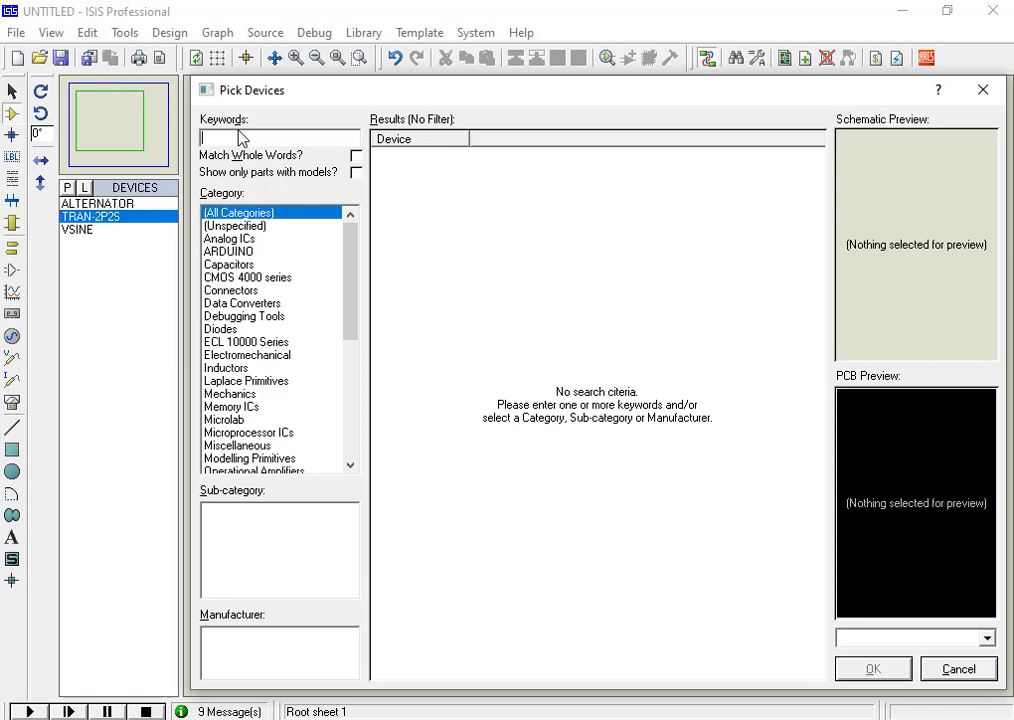
type("tra")
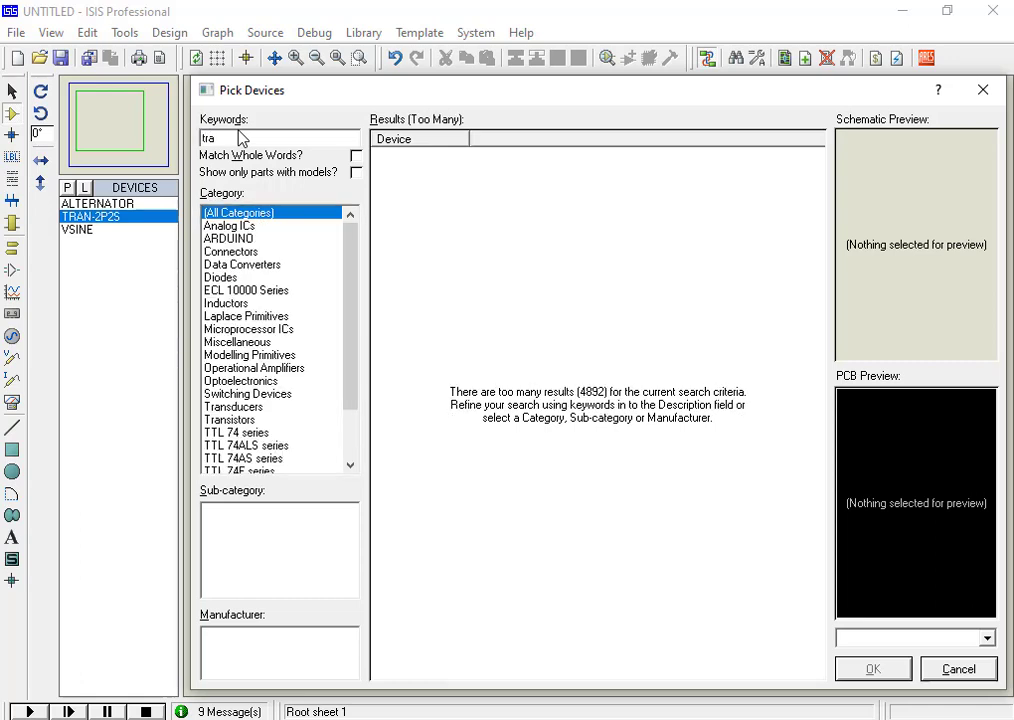
type("nsforme")
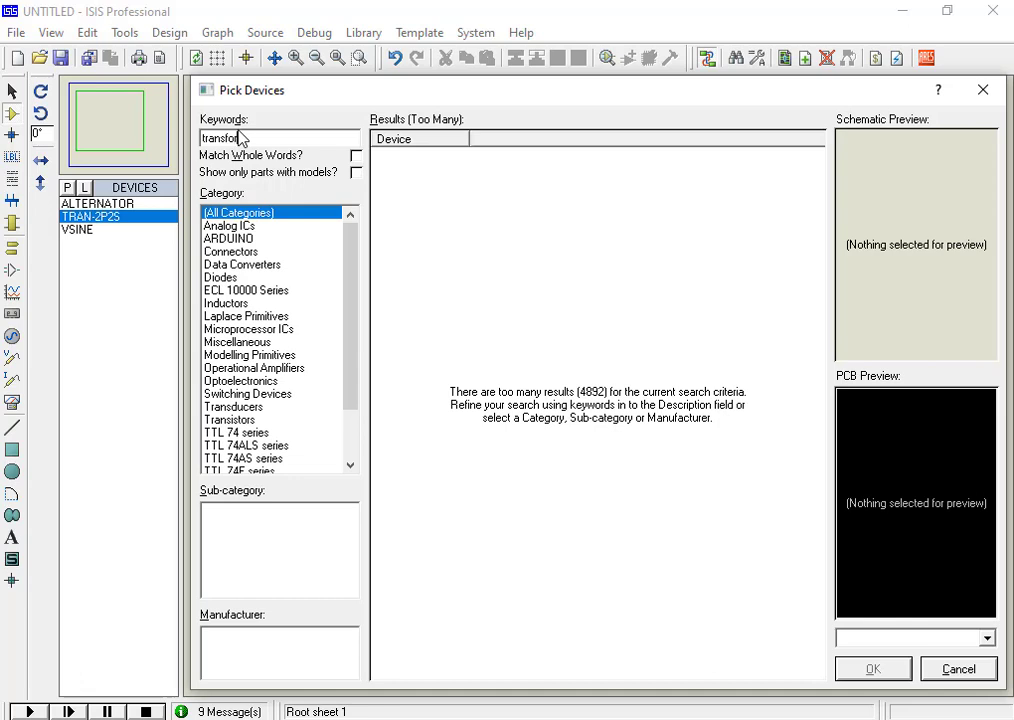
type("r")
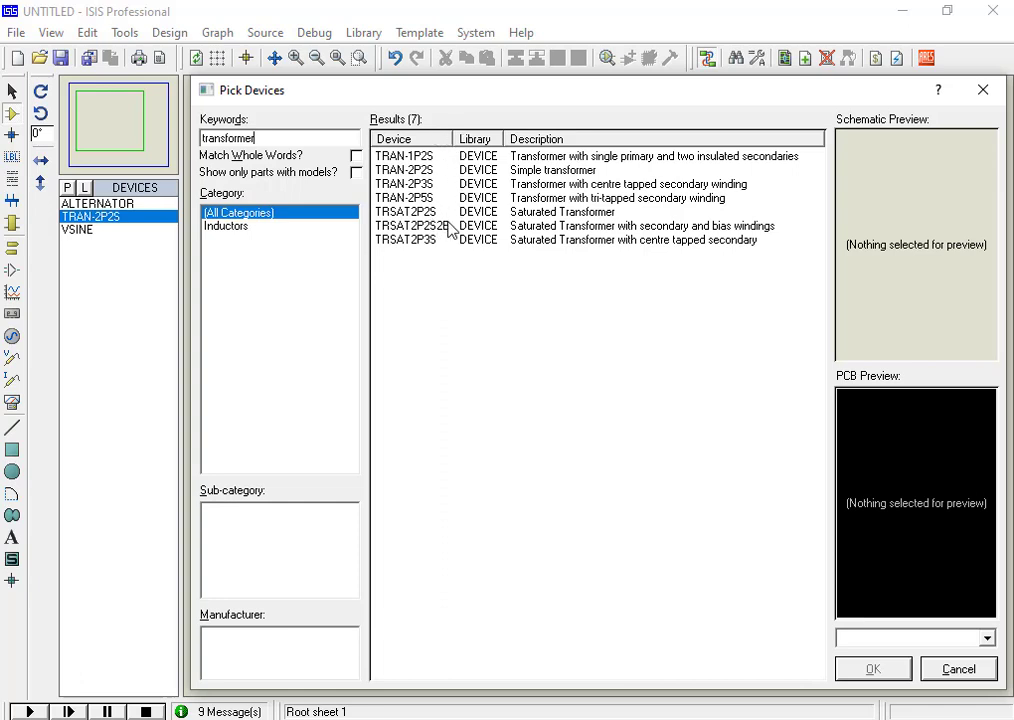
left_click(480, 172)
left_click(481, 176)
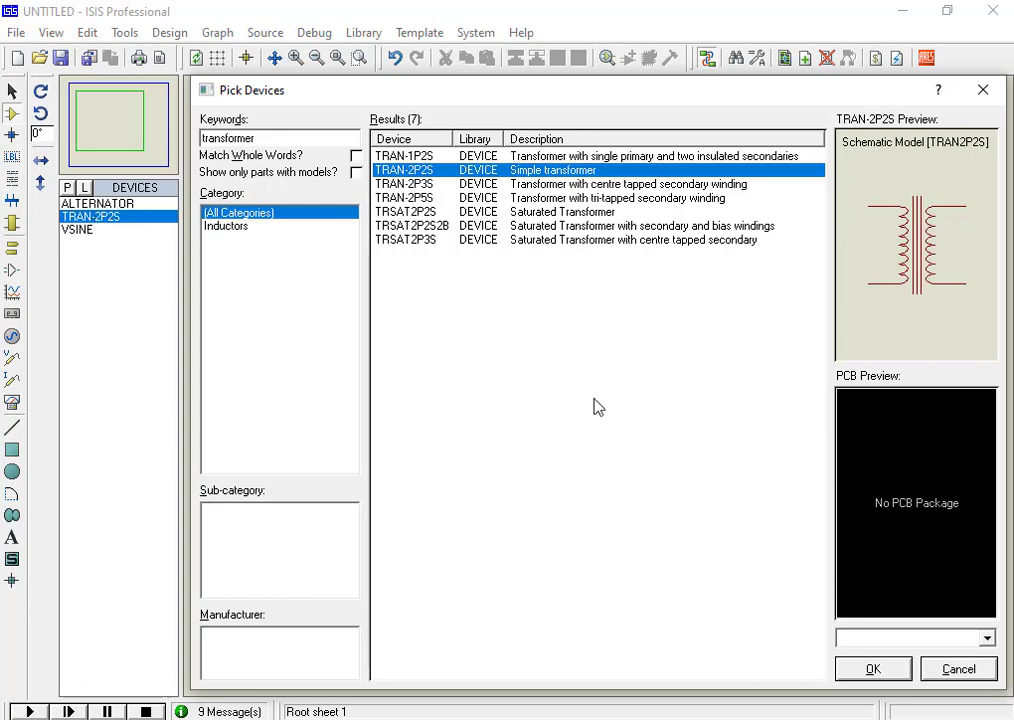
Add TRAN-2P2S to the parts list, drop it on the sheet, and zoom in on it
left_click(873, 672)
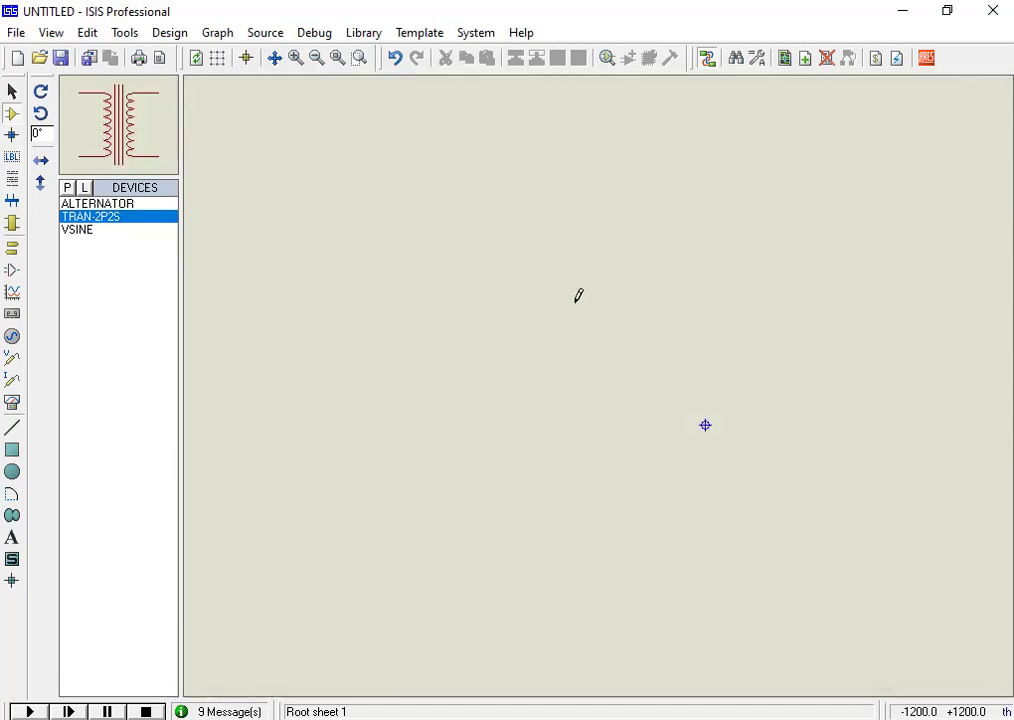
left_click(580, 300)
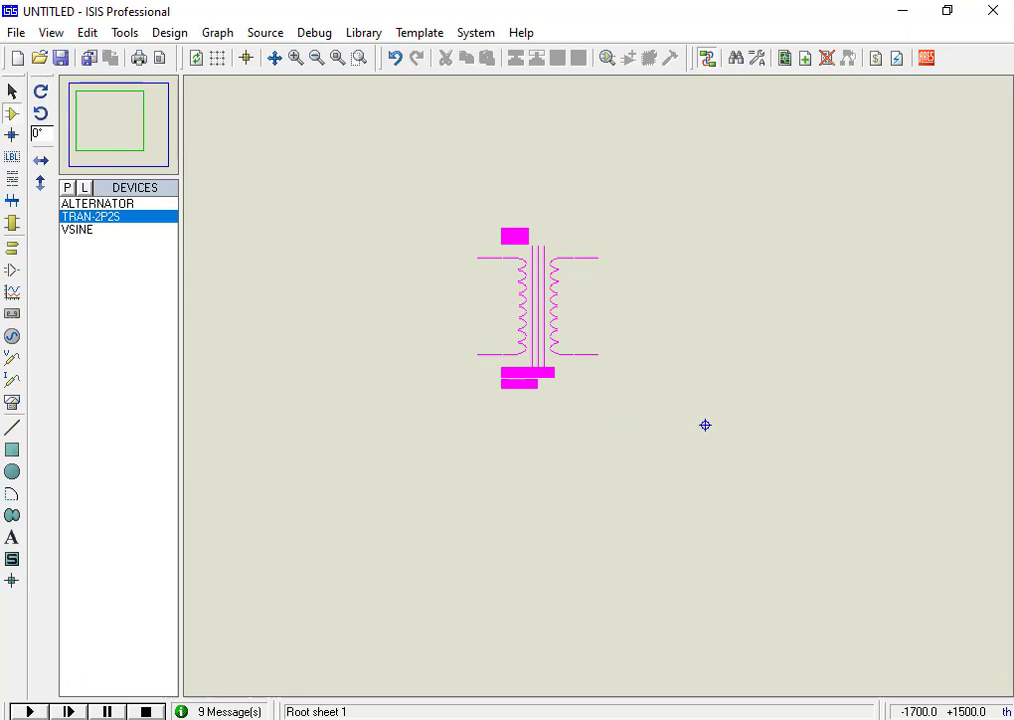
left_click(537, 305)
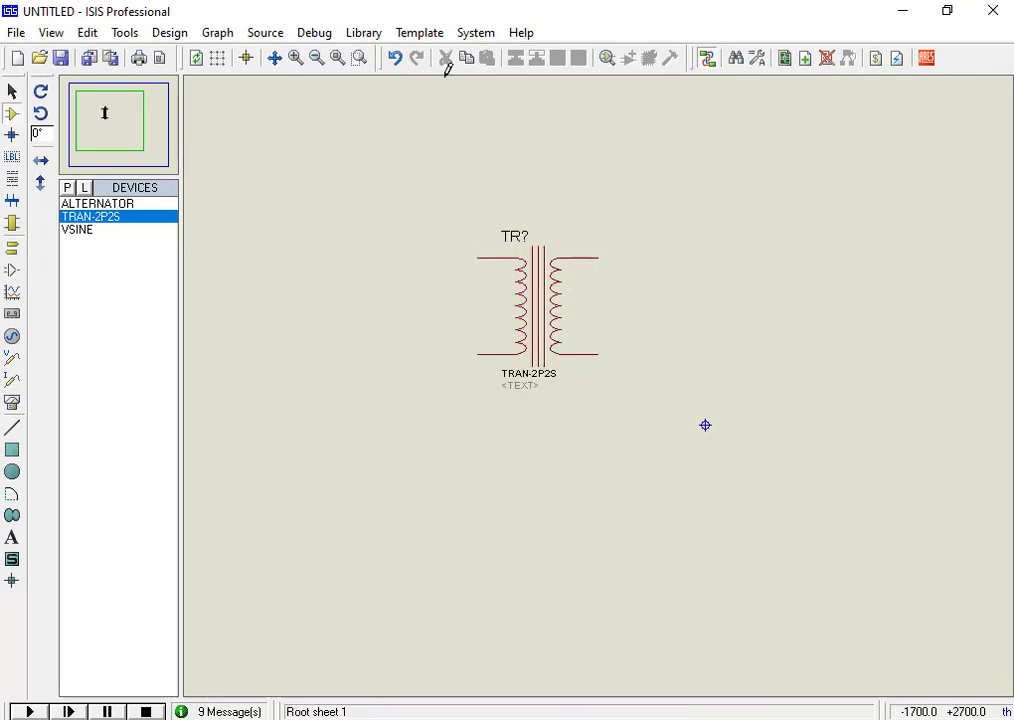
left_click(359, 58)
left_click_drag(456, 205, 609, 414)
Open the transformer's Edit Component dialog and select its 1H primary inductance value
double_click(659, 389)
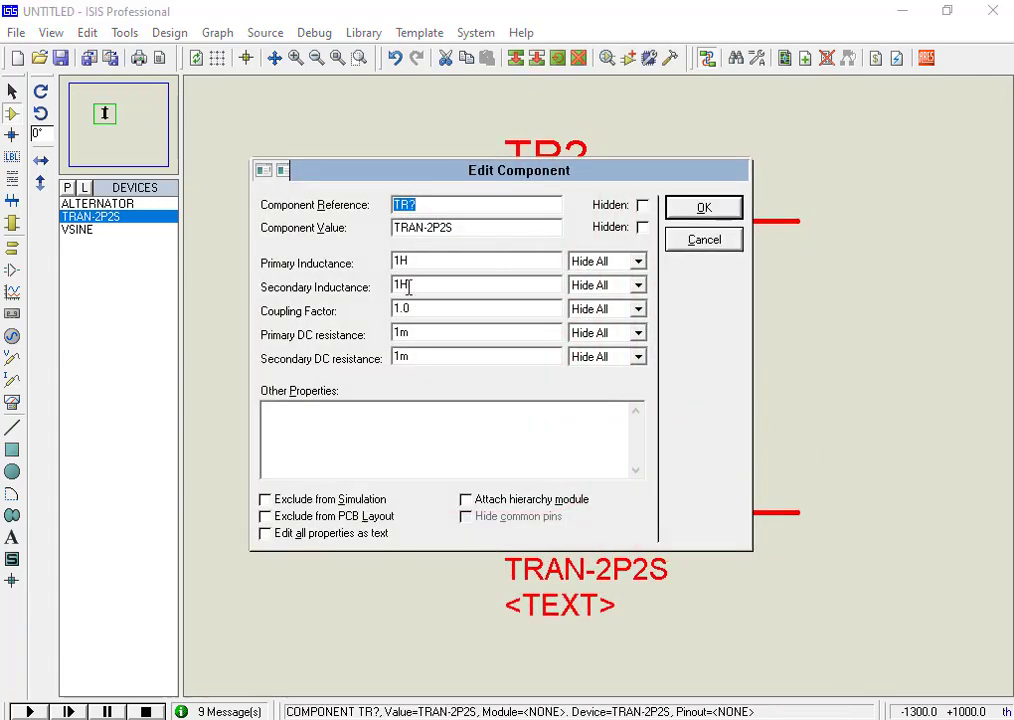
left_click(410, 263)
double_click(403, 262)
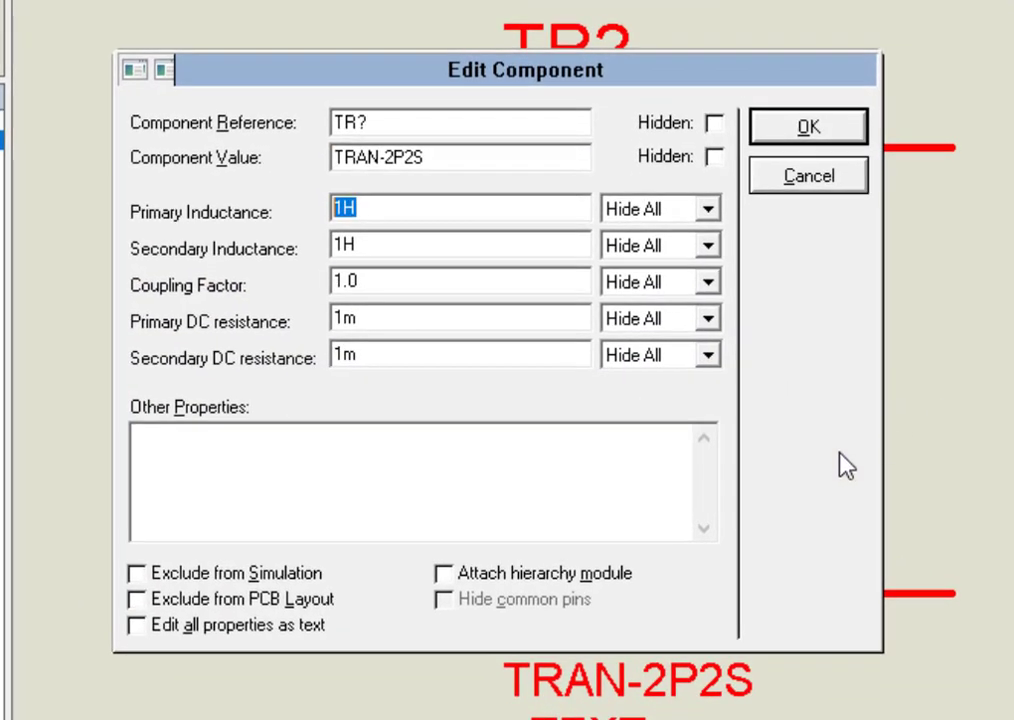
Replace the transformer's coupling factor with 1/10 and confirm the dialog
left_click(399, 283)
double_click(367, 285)
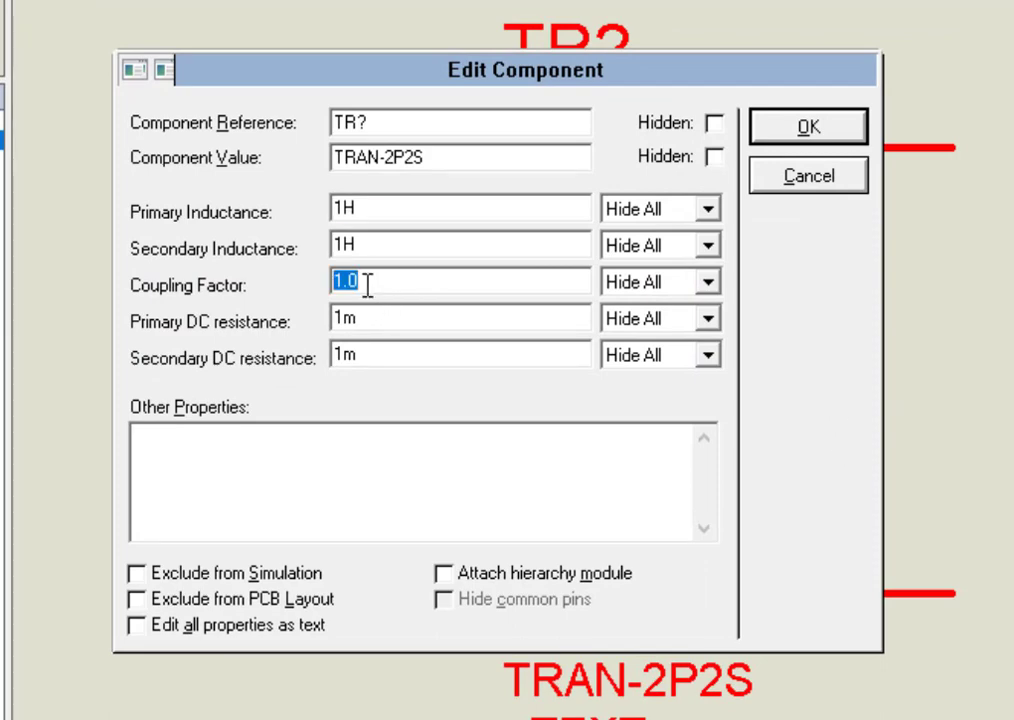
type("1/1")
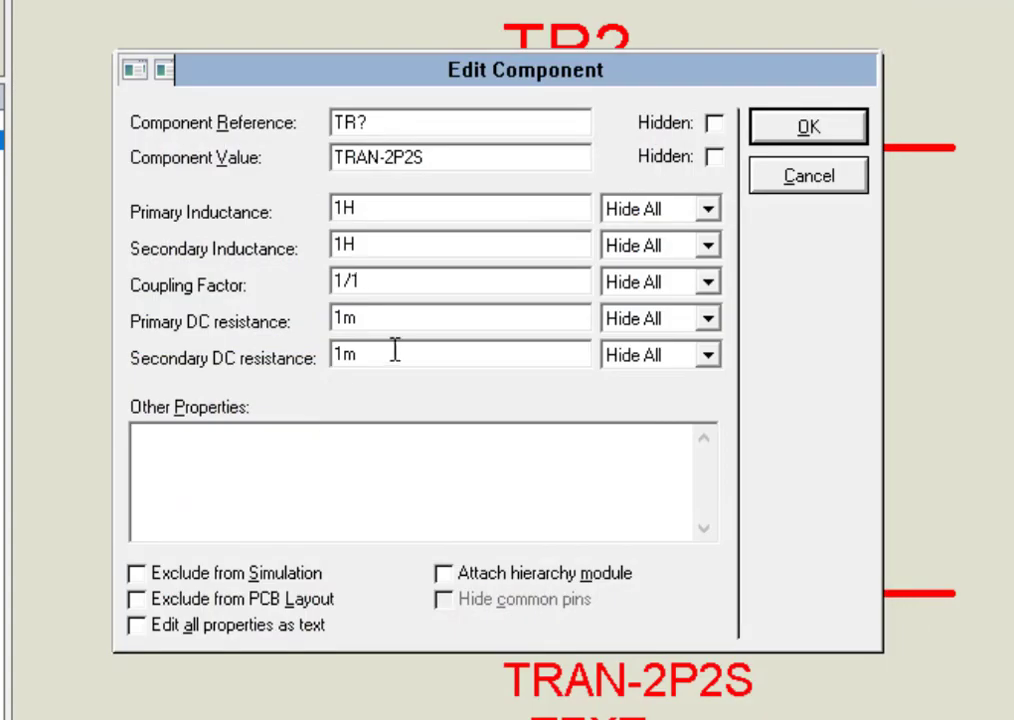
type("0")
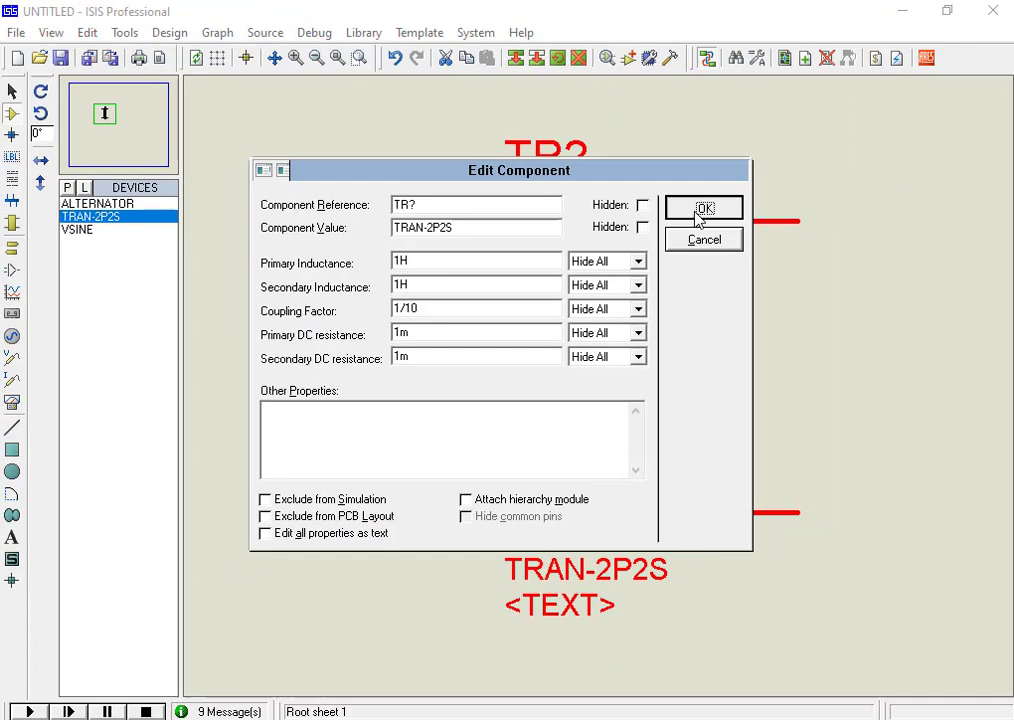
left_click(806, 128)
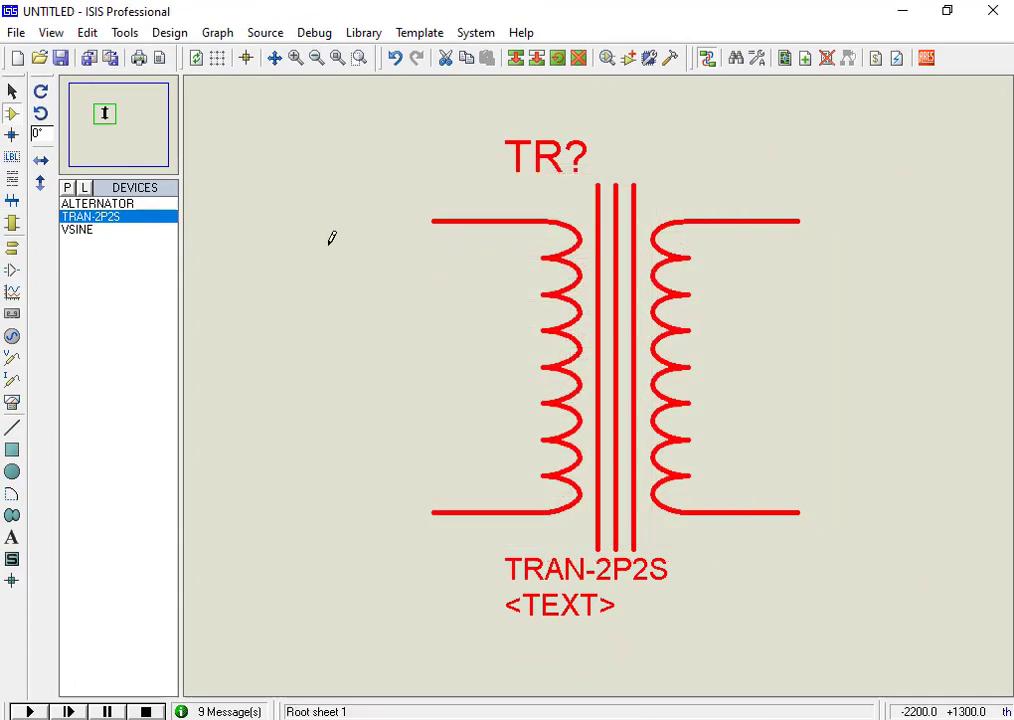
Place the ALTERNATOR left of the transformer and wire both its pins to the primary leads
left_click(80, 203)
left_click(351, 331)
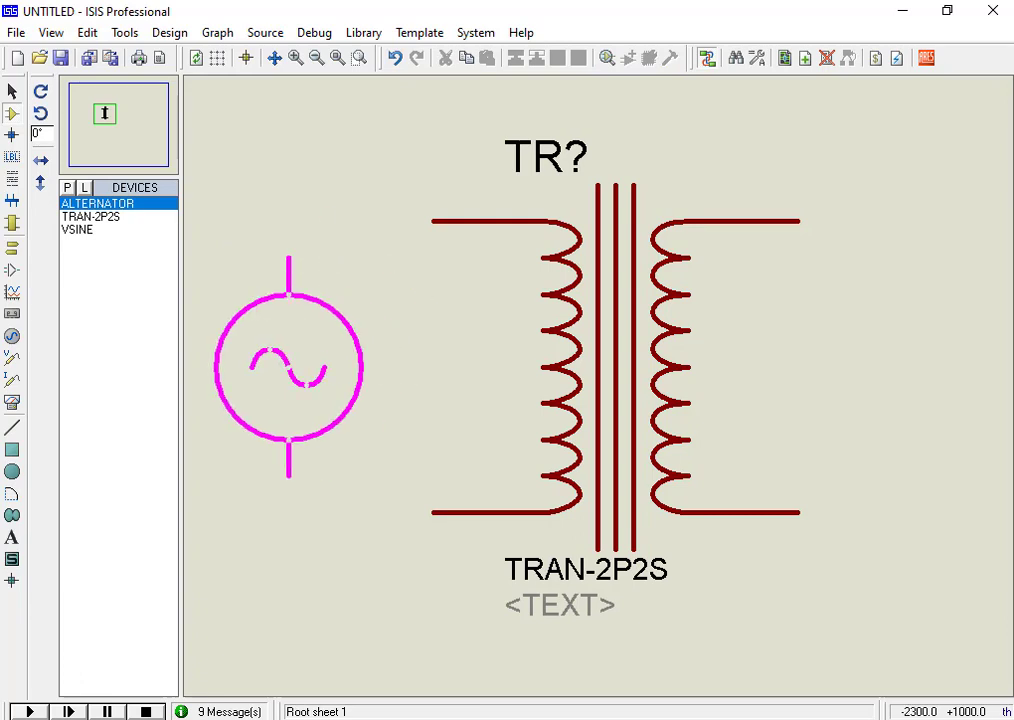
left_click(289, 364)
left_click(289, 252)
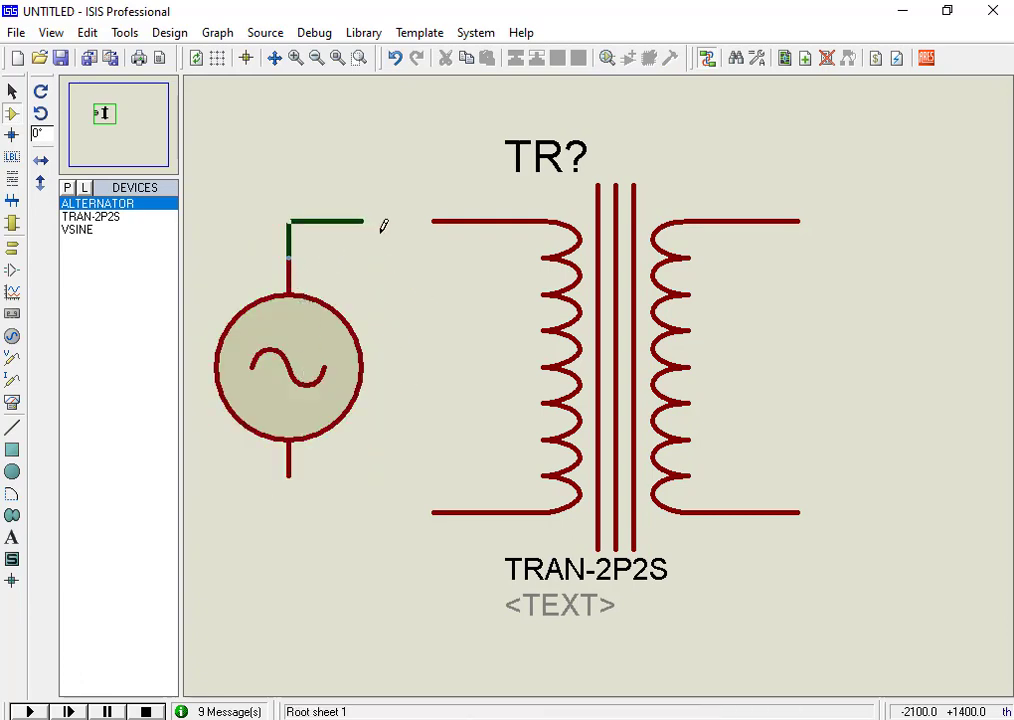
left_click(433, 220)
left_click(289, 466)
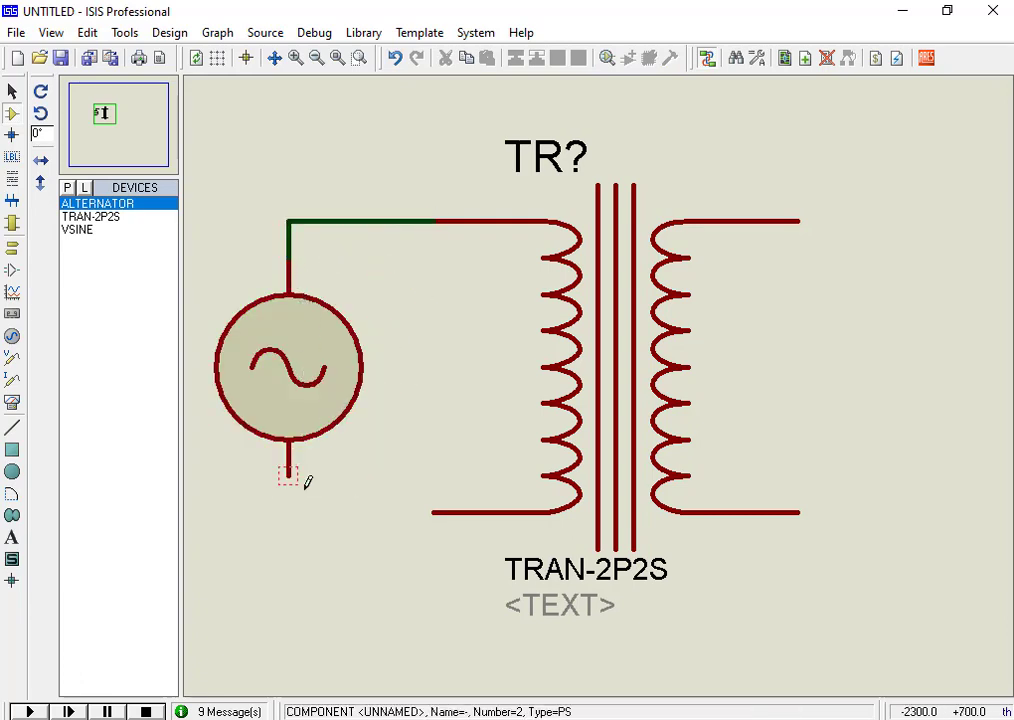
left_click(431, 512)
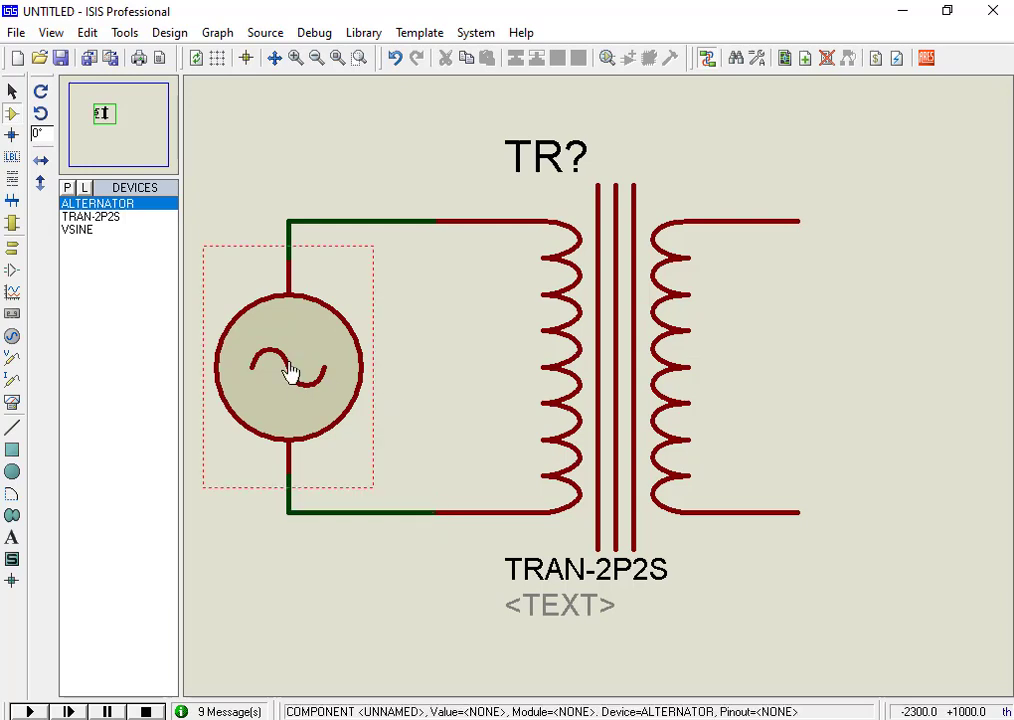
Place an AC VOLTMETER right of the transformer and wire it across the secondary leads
left_click(13, 340)
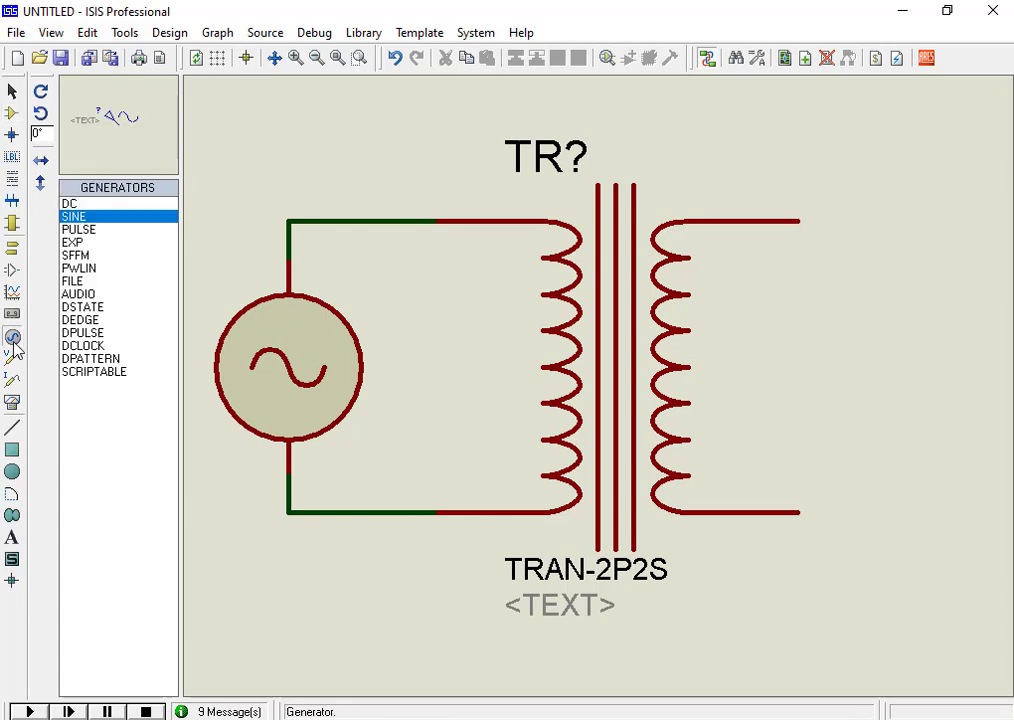
left_click(12, 403)
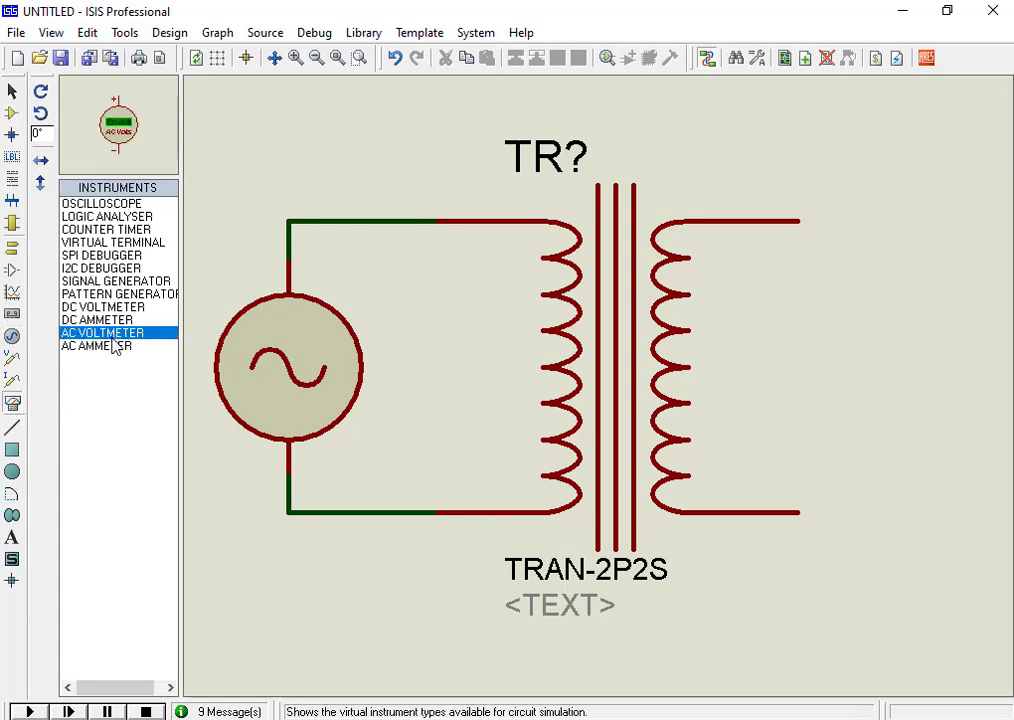
left_click(901, 419)
left_click(903, 368)
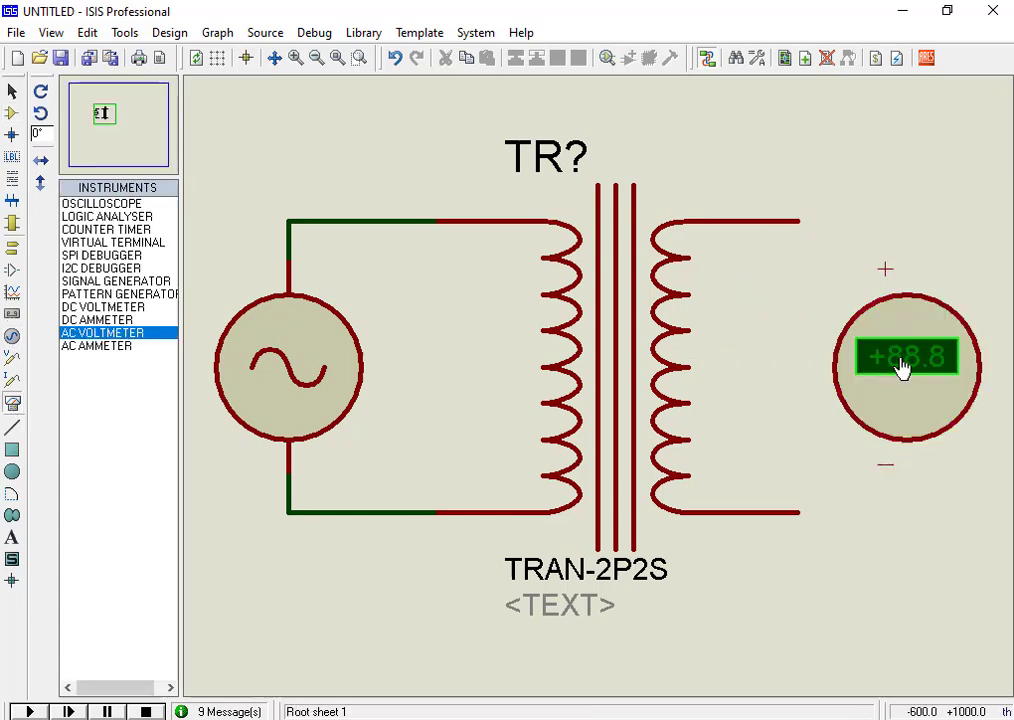
left_click(907, 262)
left_click(799, 220)
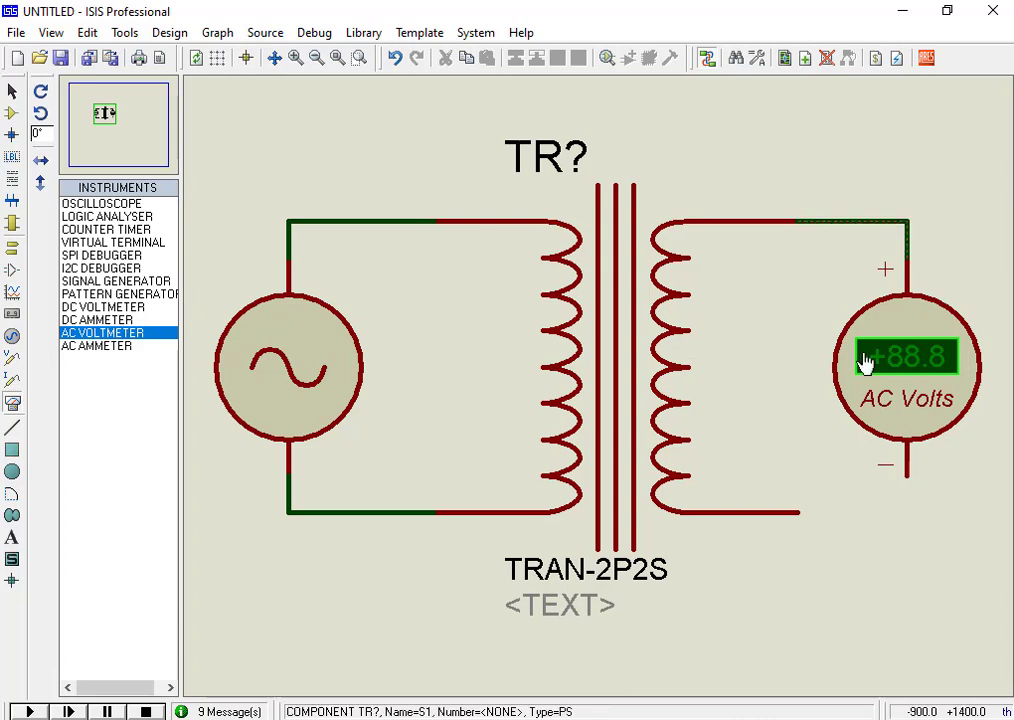
left_click(907, 470)
left_click(799, 512)
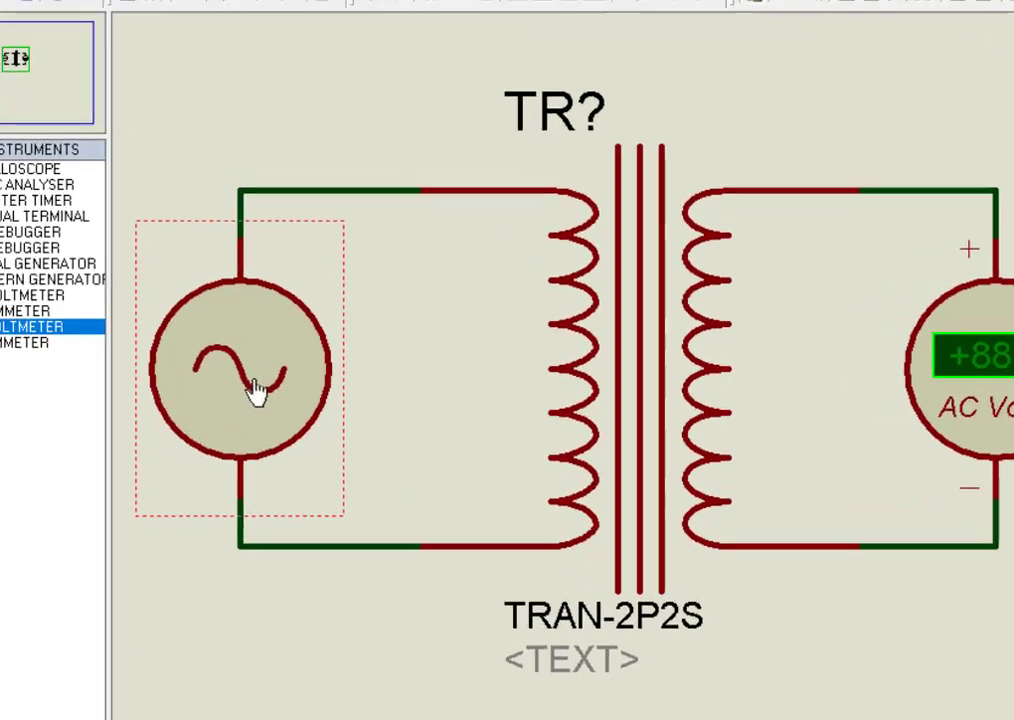
Give the alternator a 50Hz frequency and 311V amplitude, replacing the old 6V value
double_click(300, 385)
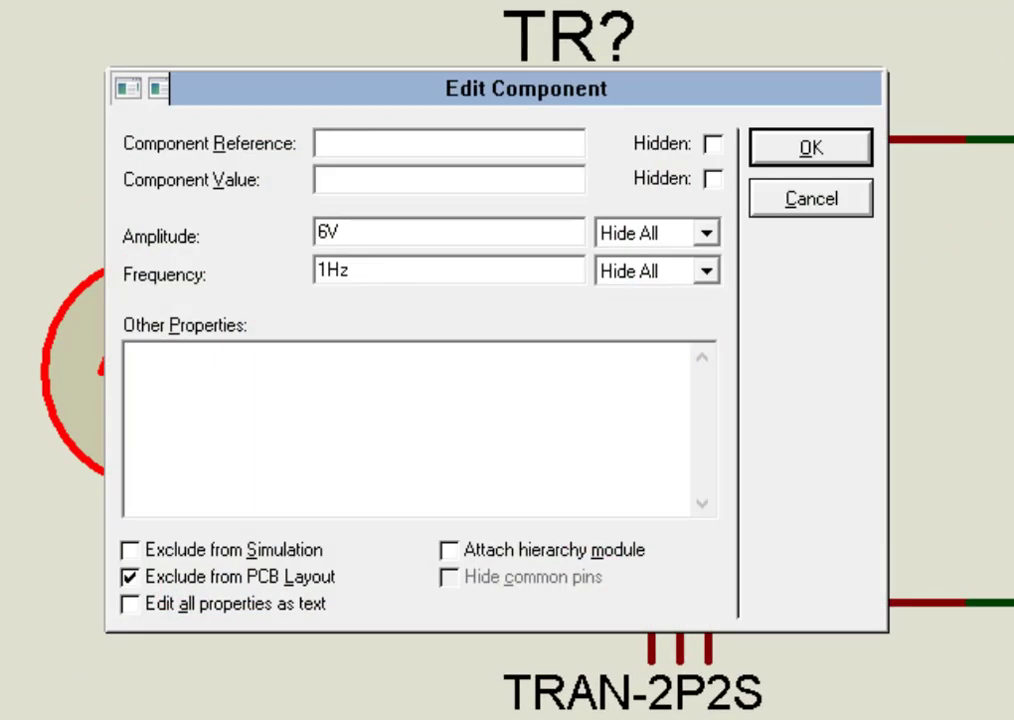
left_click(336, 277)
key("Home")
key("Delete")
type("50")
left_click(331, 232)
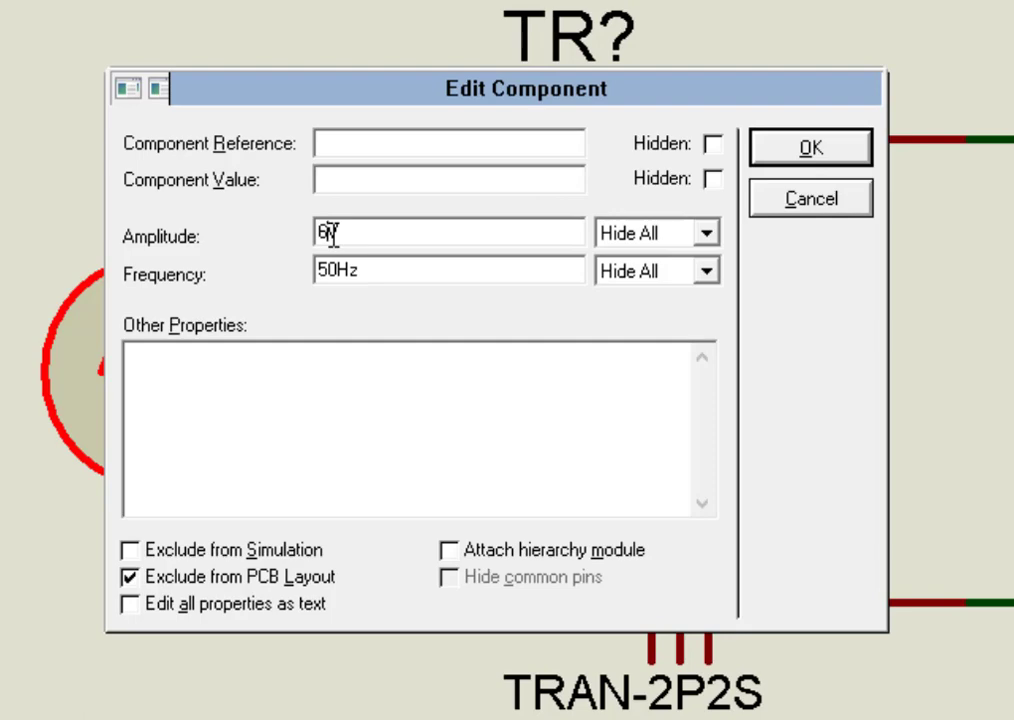
key("BackSpace")
type("311")
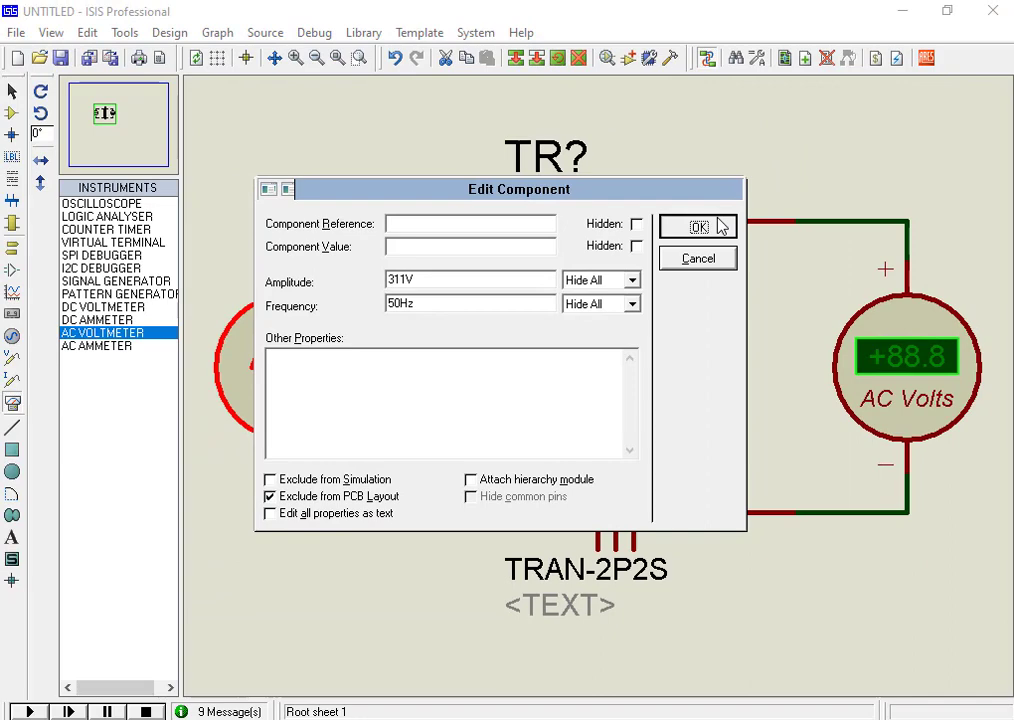
left_click(793, 170)
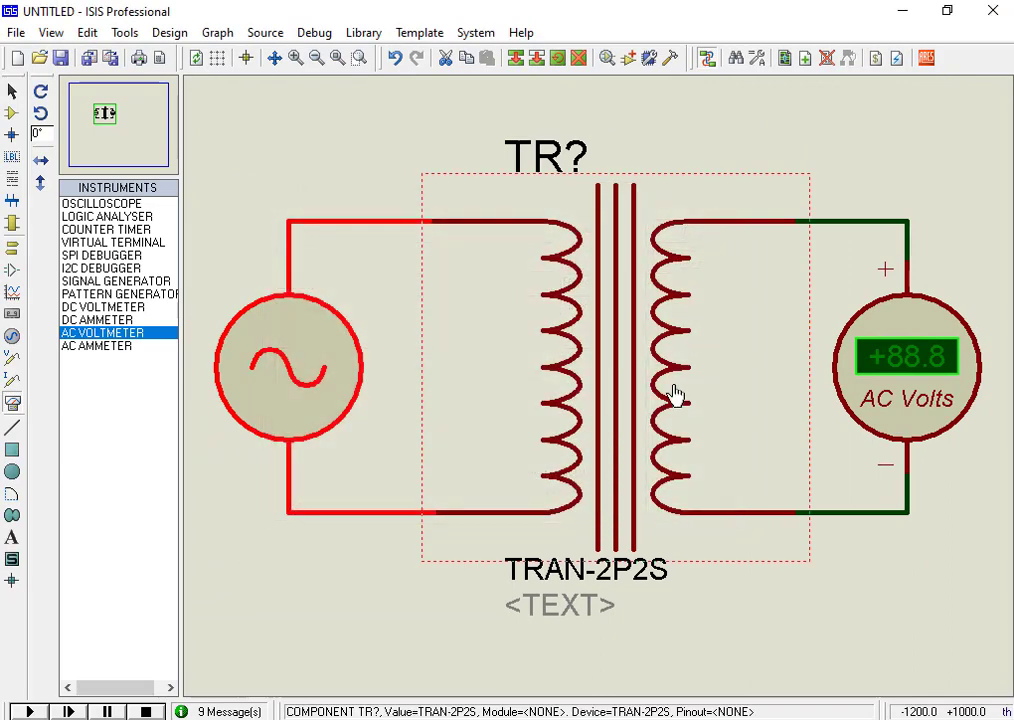
Start the simulation and zoom out to view the voltmeter's +22.0 V reading
left_click(697, 403)
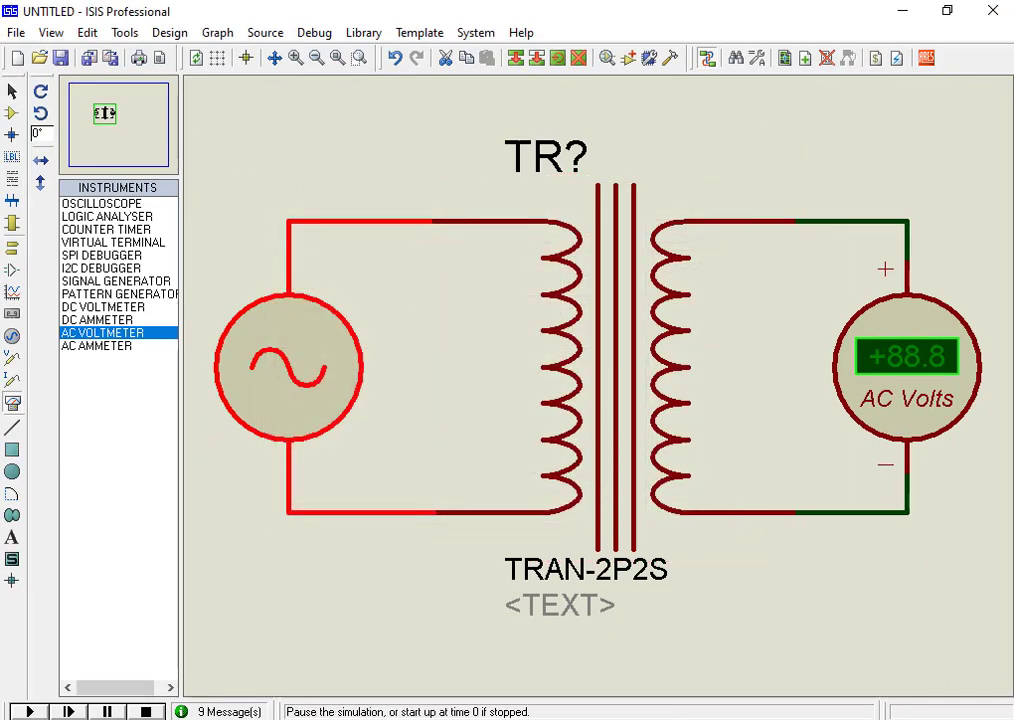
left_click(29, 711)
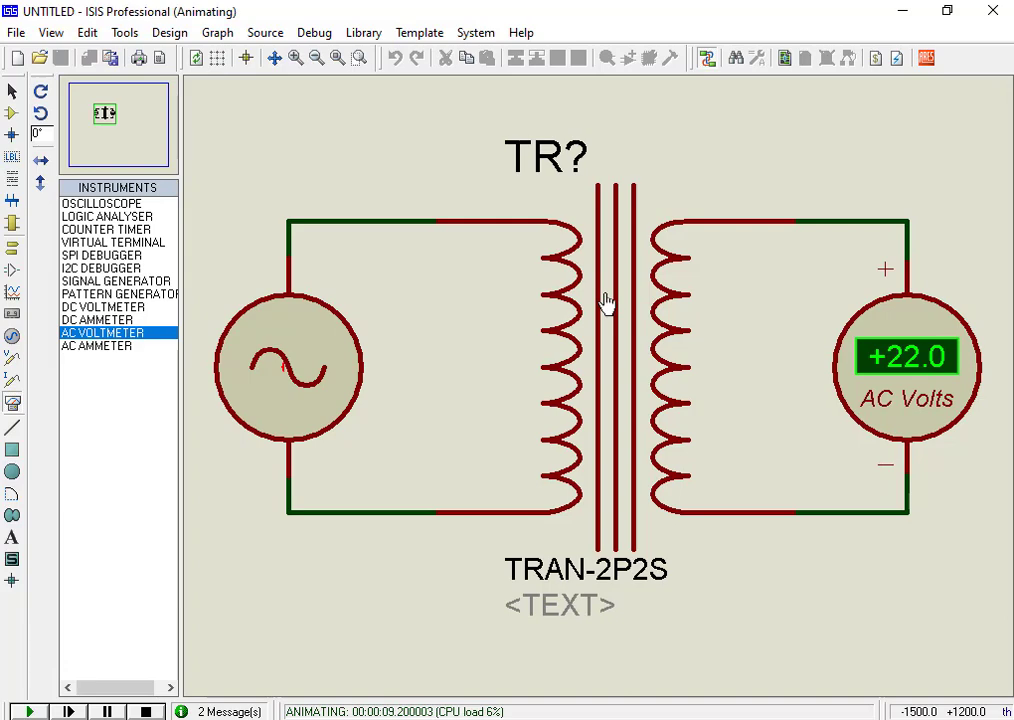
left_click(325, 65)
mouse_move(106, 114)
left_mouse_down()
mouse_move(120, 124)
mouse_move(104, 118)
left_mouse_up()
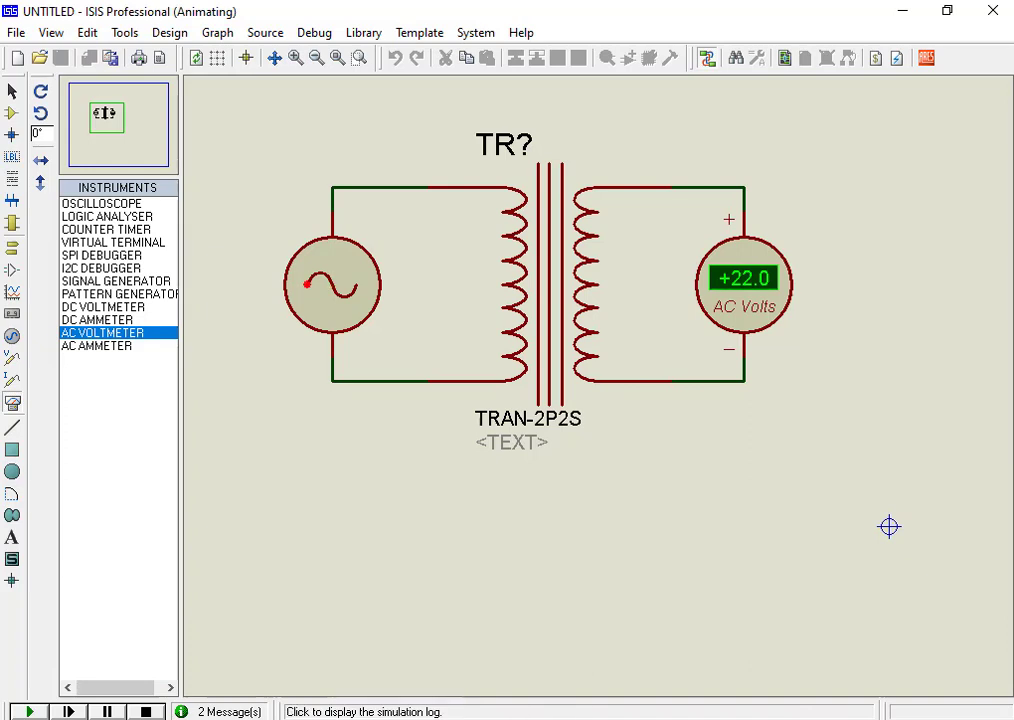
Stop the simulation and attach voltage probes TR?(P1) and TR?(S1) to the primary and secondary top wires
left_click(146, 712)
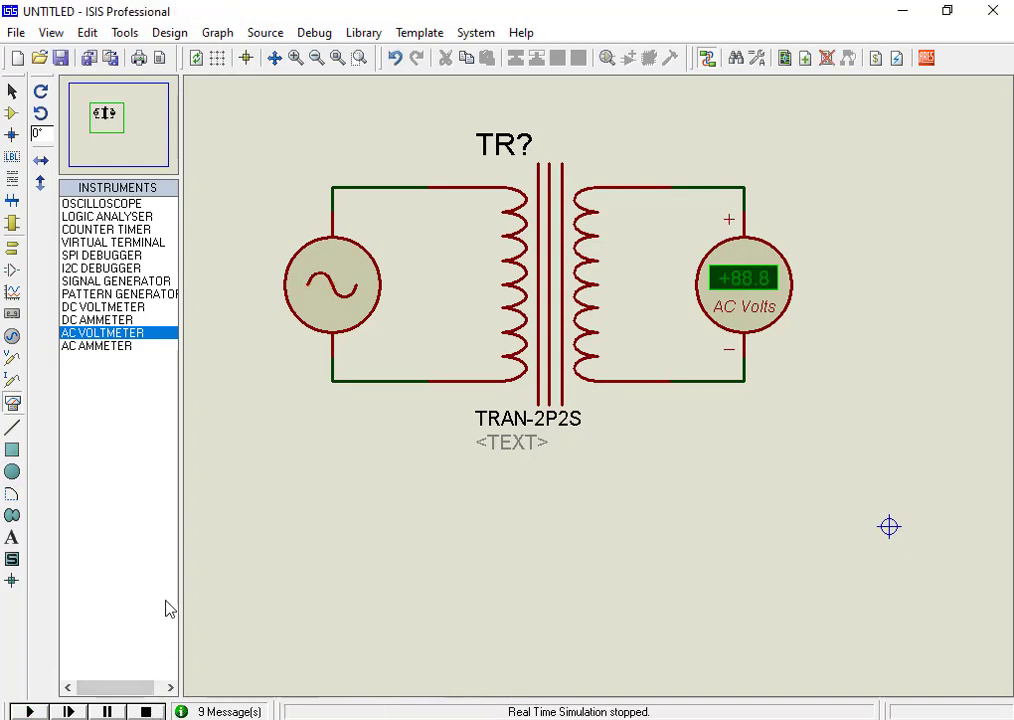
left_click(12, 357)
left_click(386, 158)
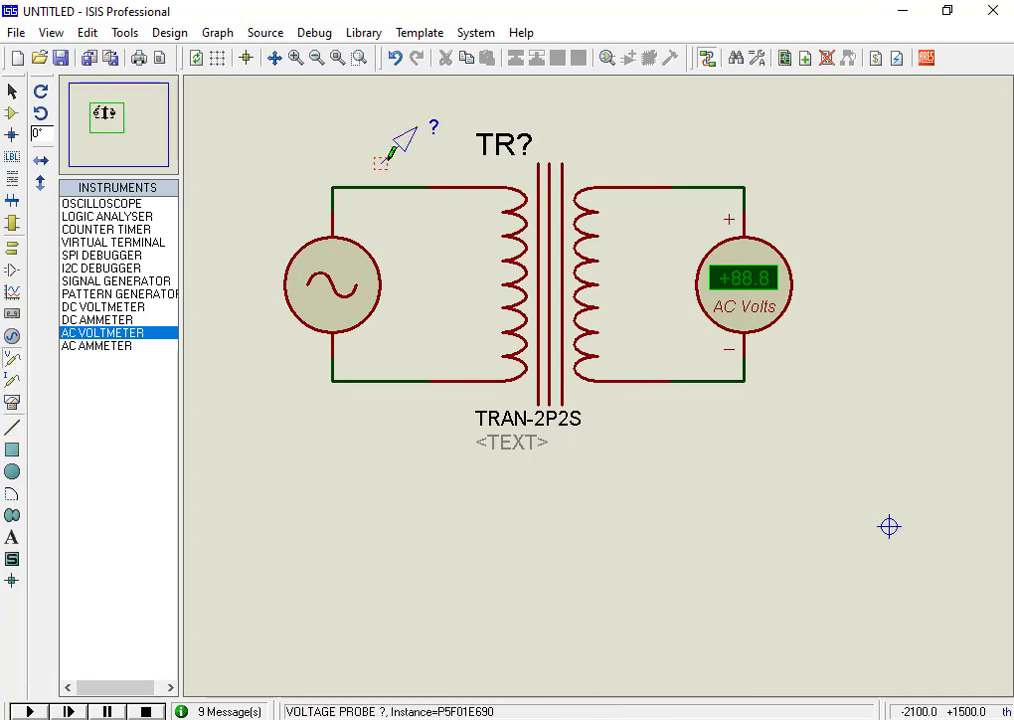
left_click_drag(381, 158, 380, 187)
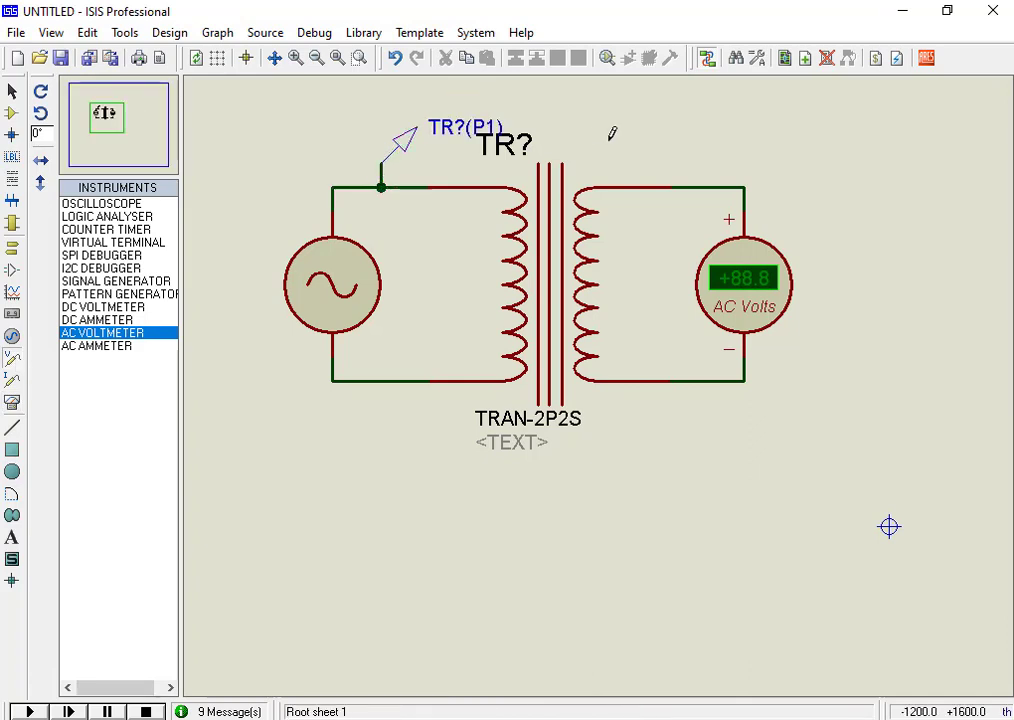
left_click(695, 162)
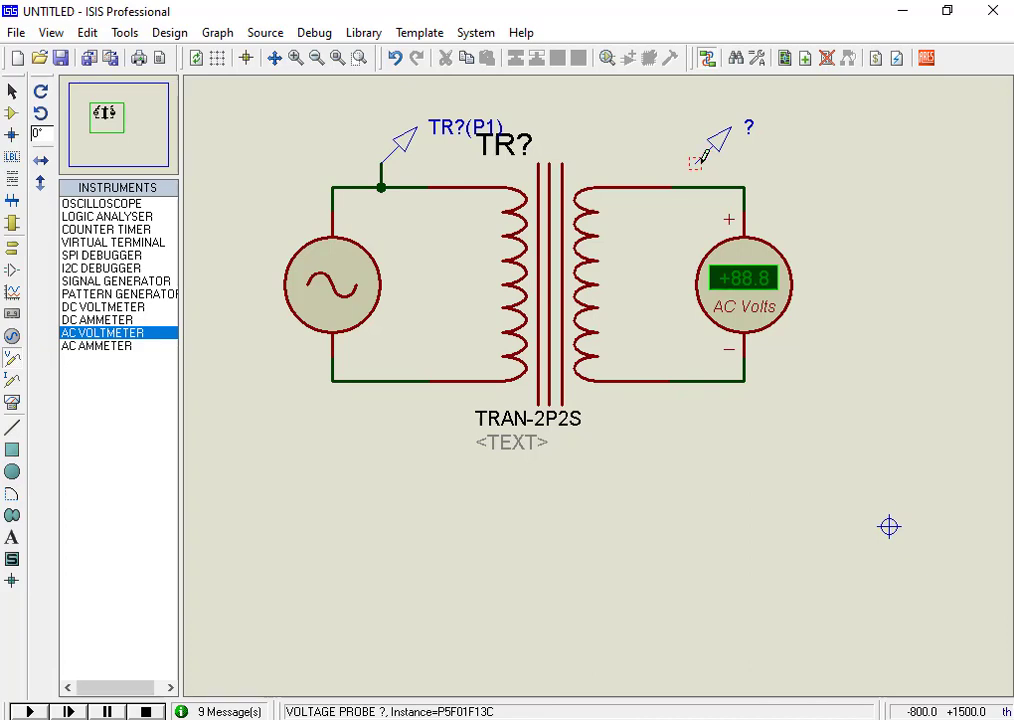
left_click_drag(695, 162, 695, 187)
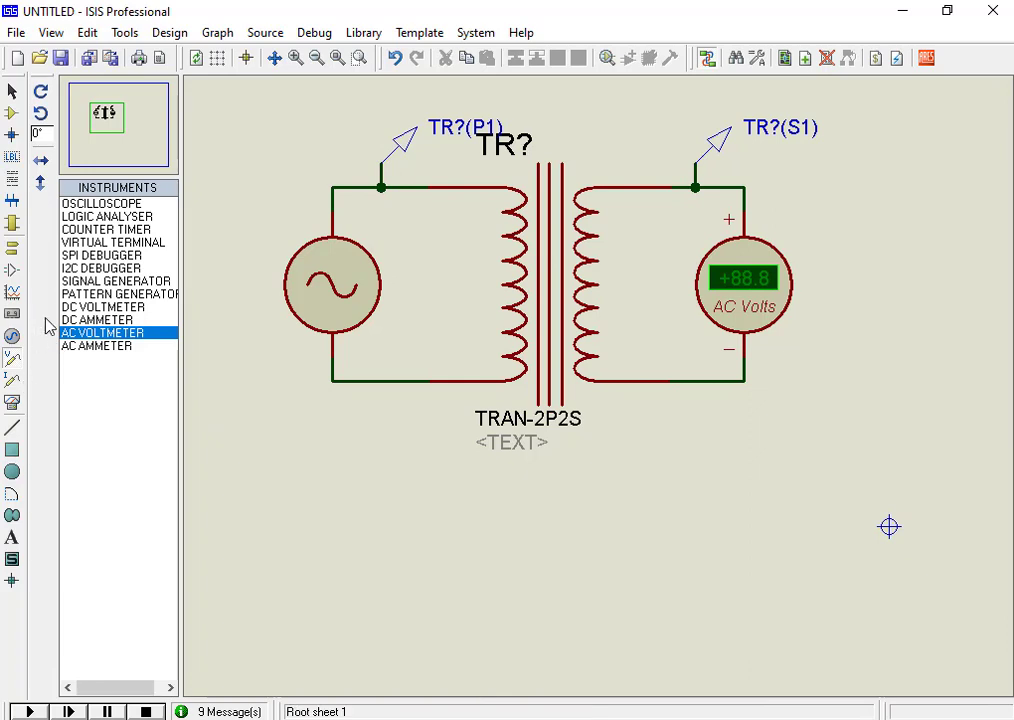
Draw an ANALOGUE graph below the circuit and drag probes TR?(P1) and TR?(S1) onto it
left_click(12, 292)
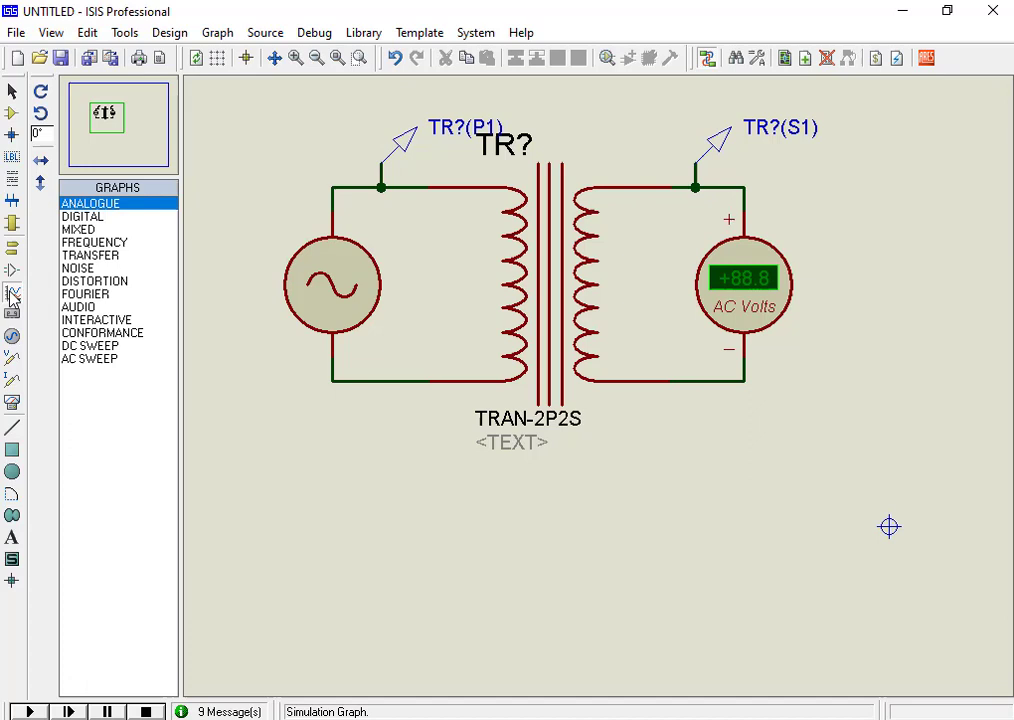
left_click_drag(357, 478, 880, 673)
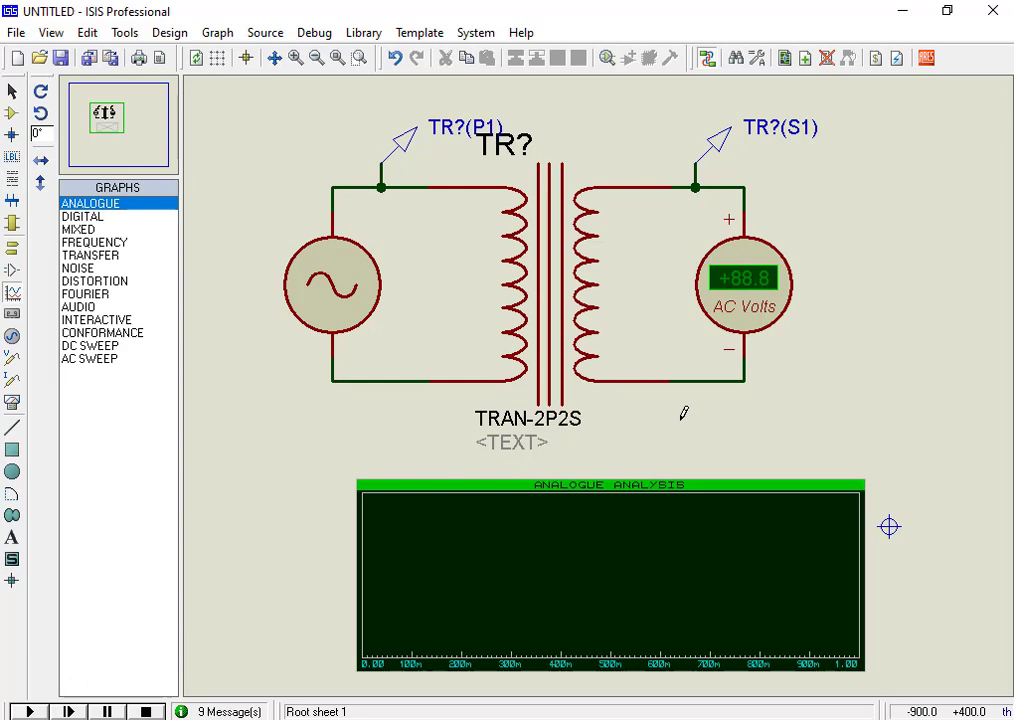
mouse_move(410, 161)
left_mouse_down()
mouse_move(400, 220)
mouse_move(407, 498)
left_mouse_up()
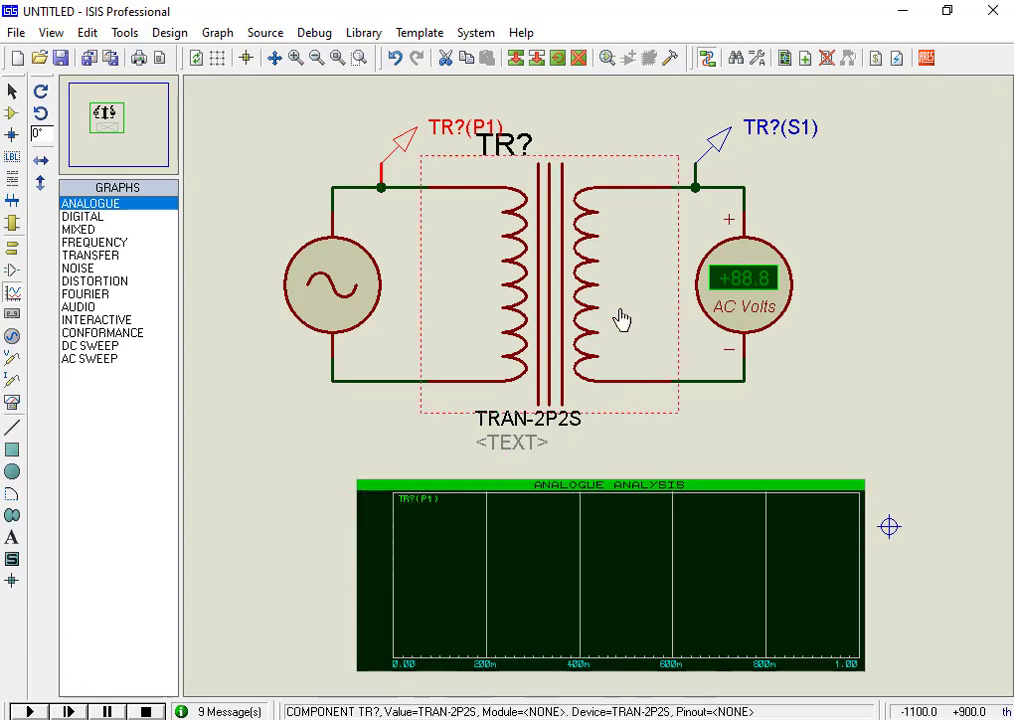
left_click_drag(716, 147, 419, 520)
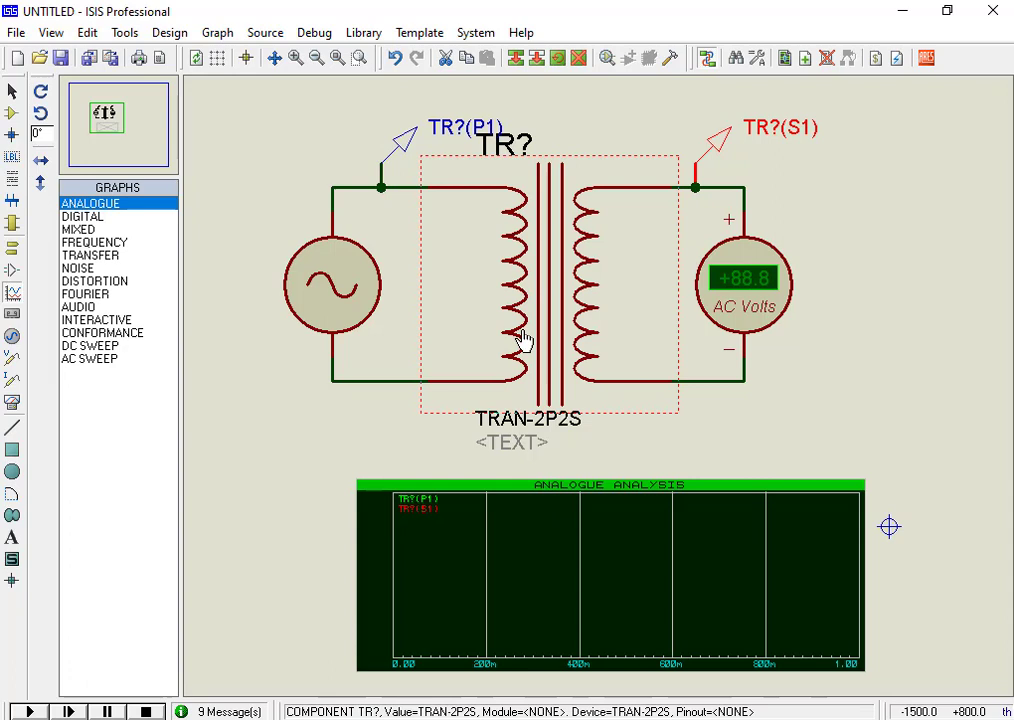
left_click(642, 427)
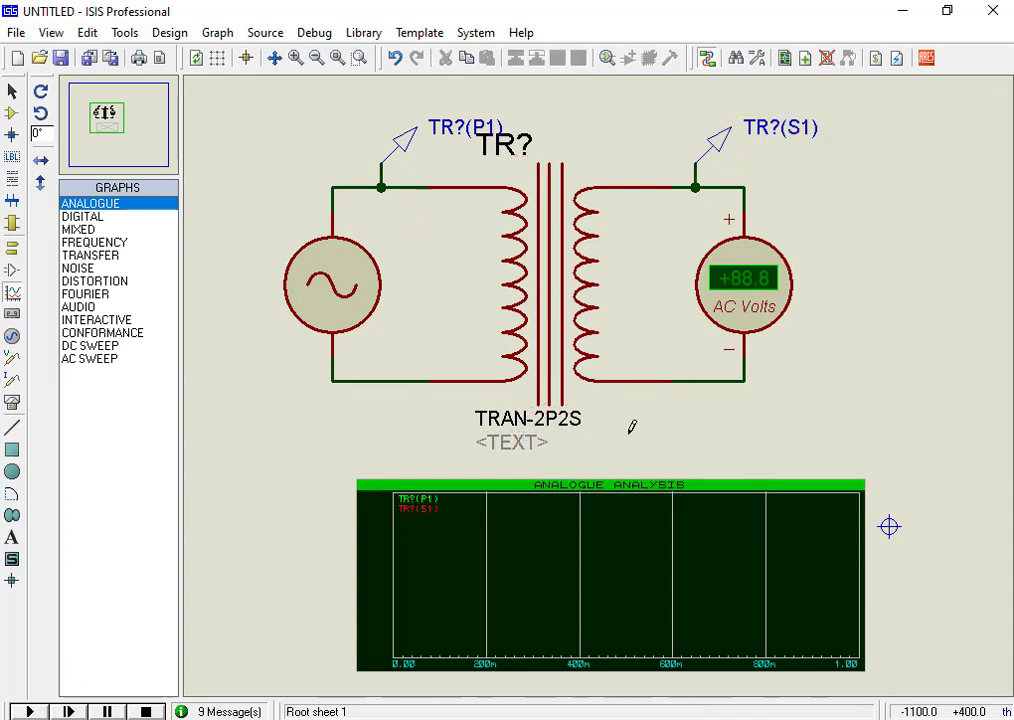
left_click(532, 573)
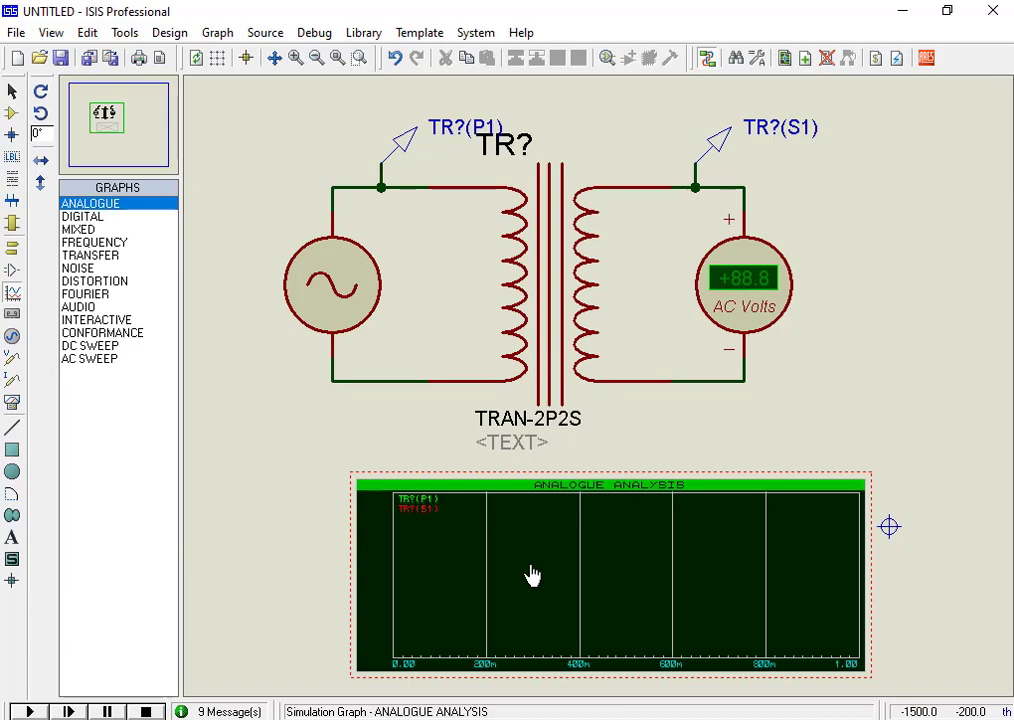
Set the graph's stop time to 100ms in Edit Graph and decline resimulating
right_click(532, 575)
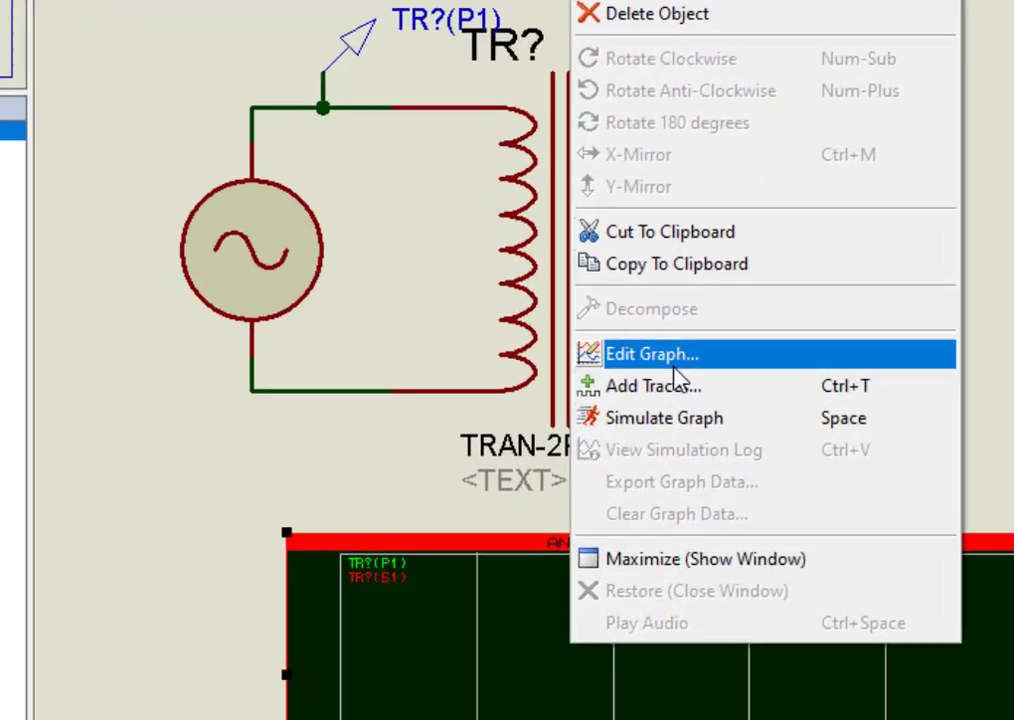
left_click(674, 366)
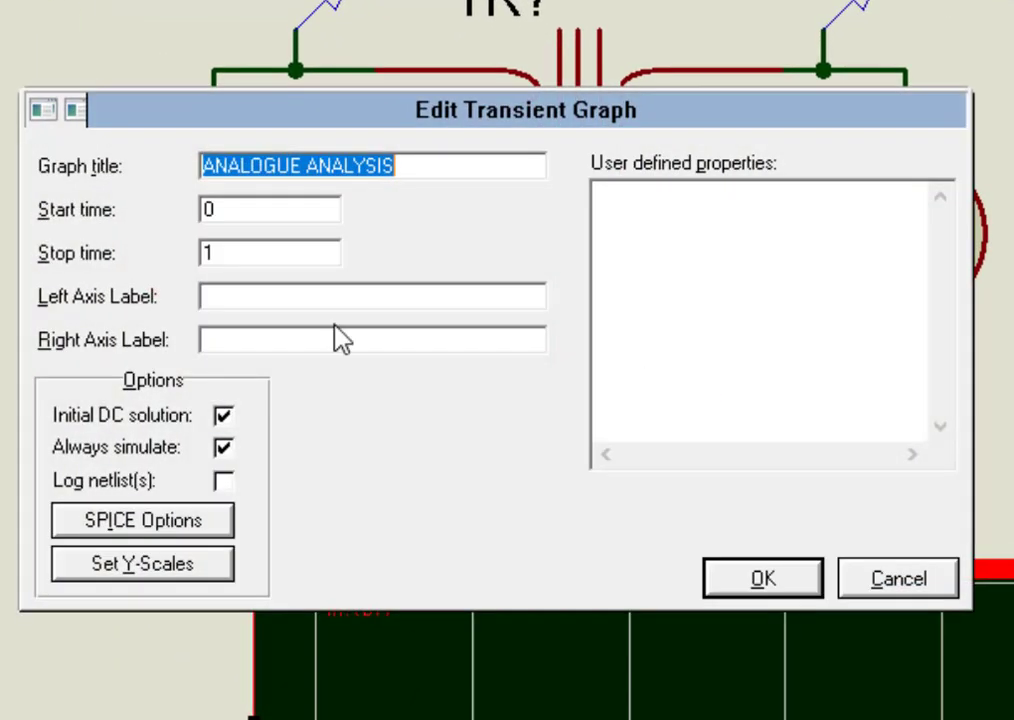
left_click(225, 254)
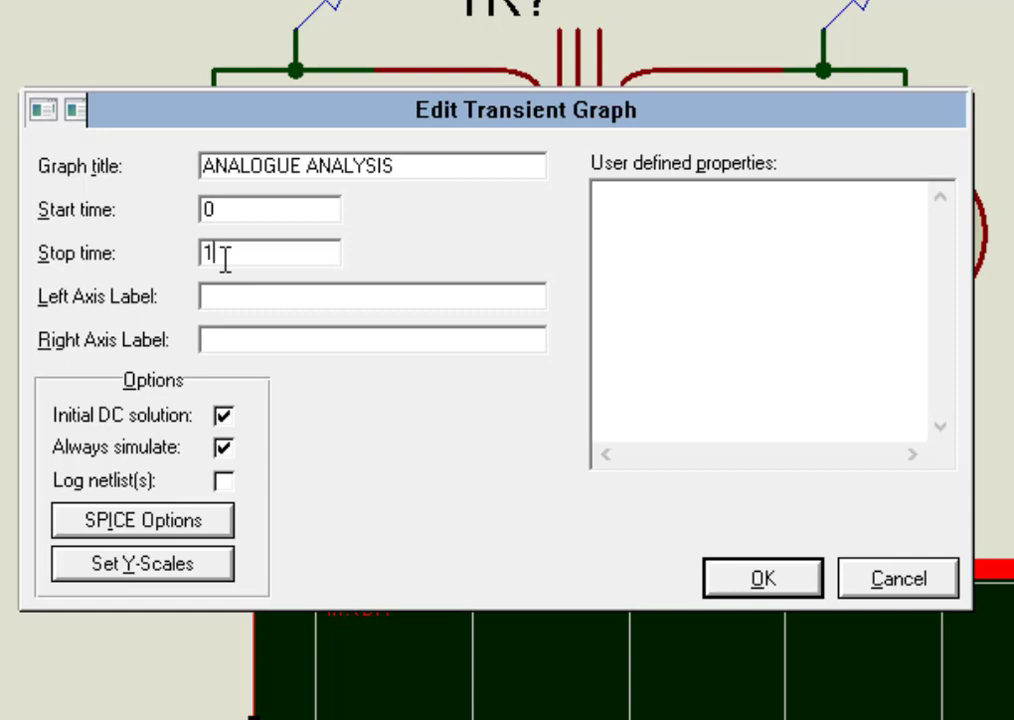
key("BackSpace")
key("BackSpace")
type("100ms")
left_click(806, 578)
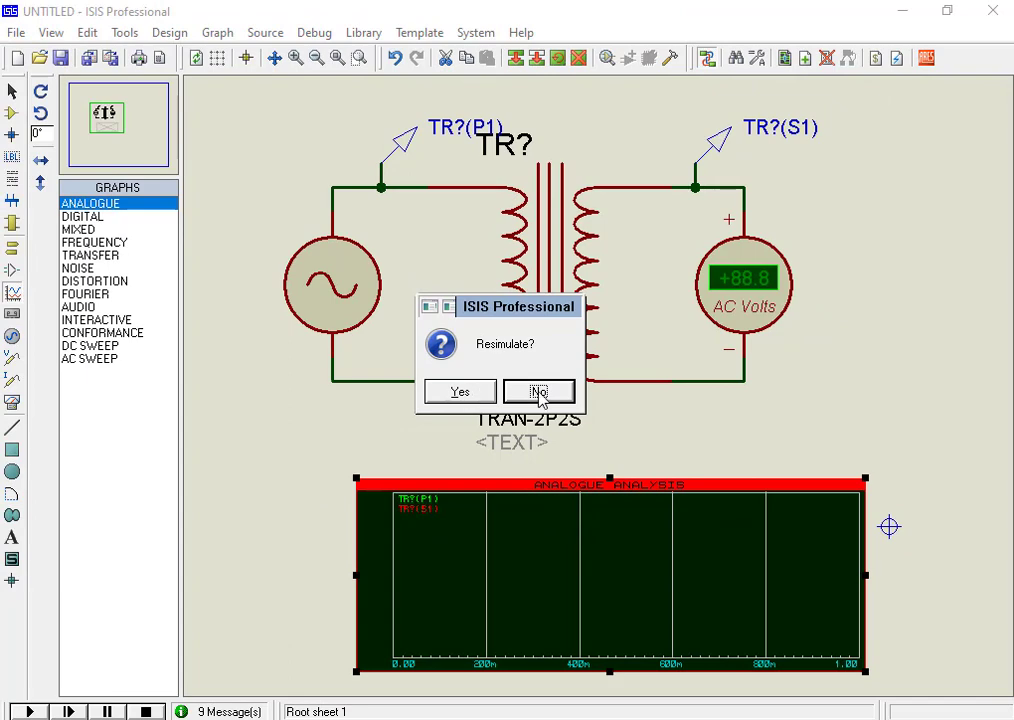
left_click(536, 391)
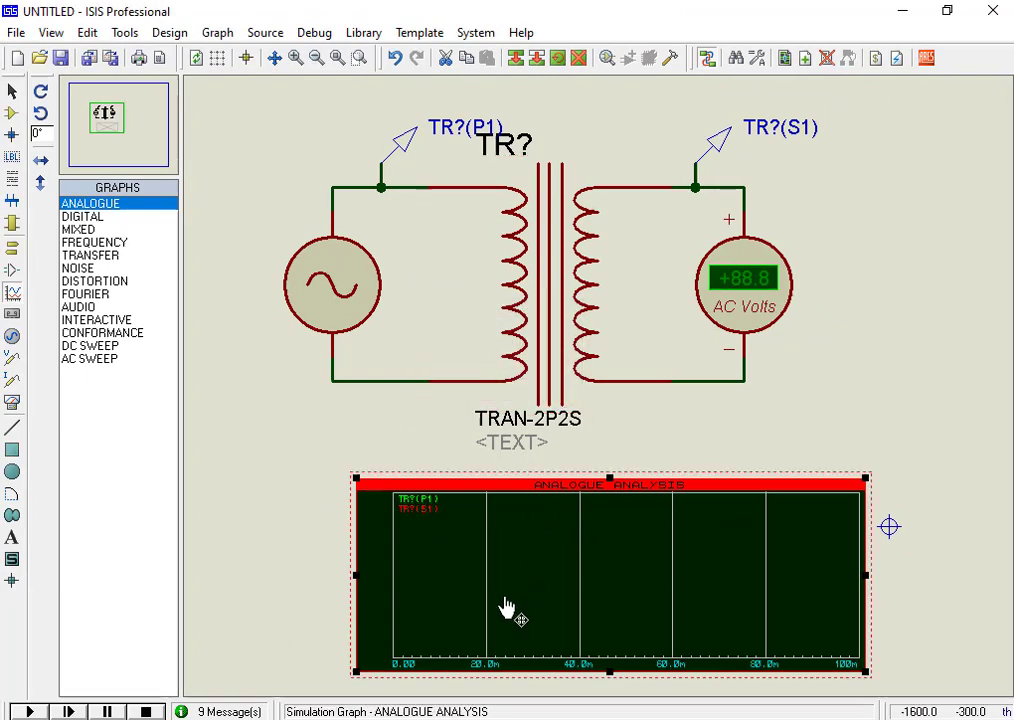
Run Simulate Graph on the analogue graph to plot the TR?(P1) and TR?(S1) sine waves over 100ms
right_click(544, 575)
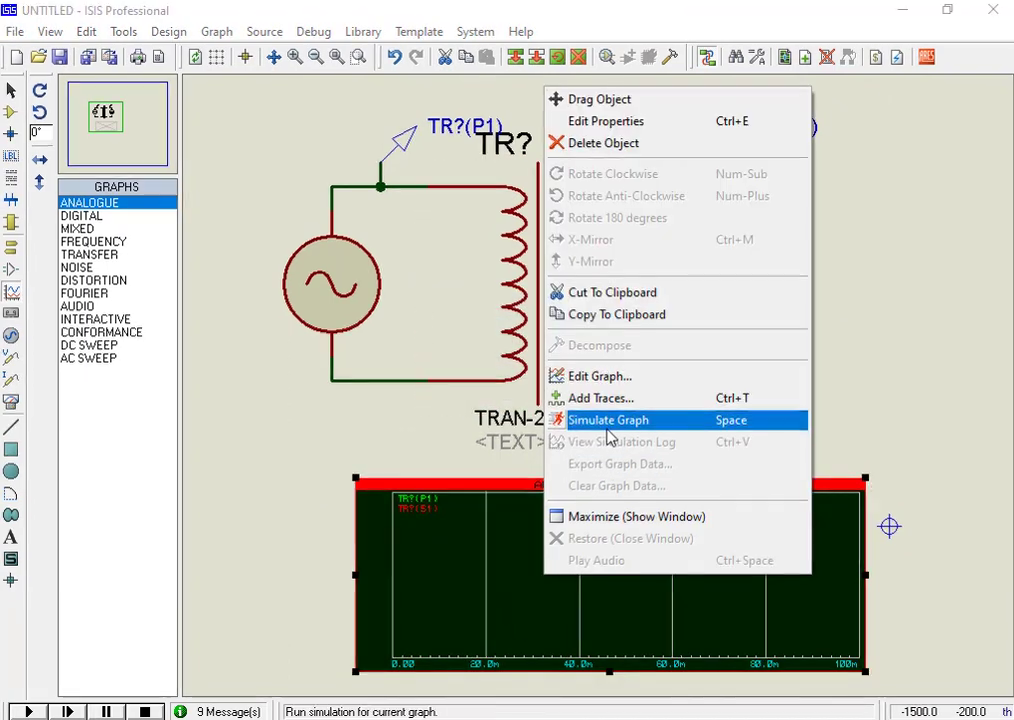
left_click(606, 421)
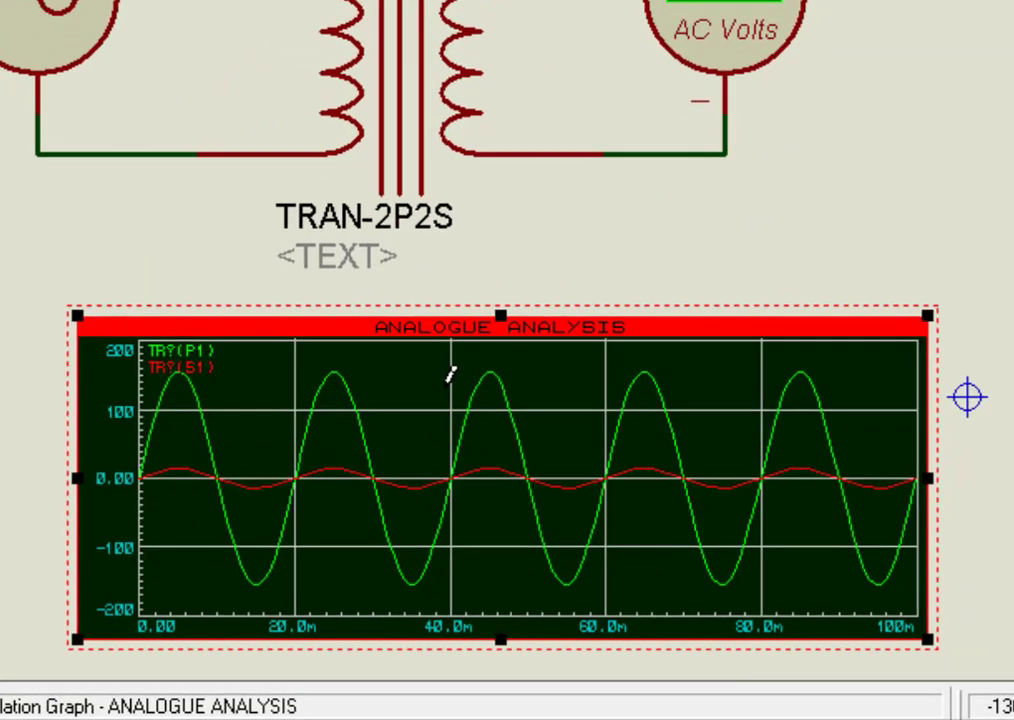